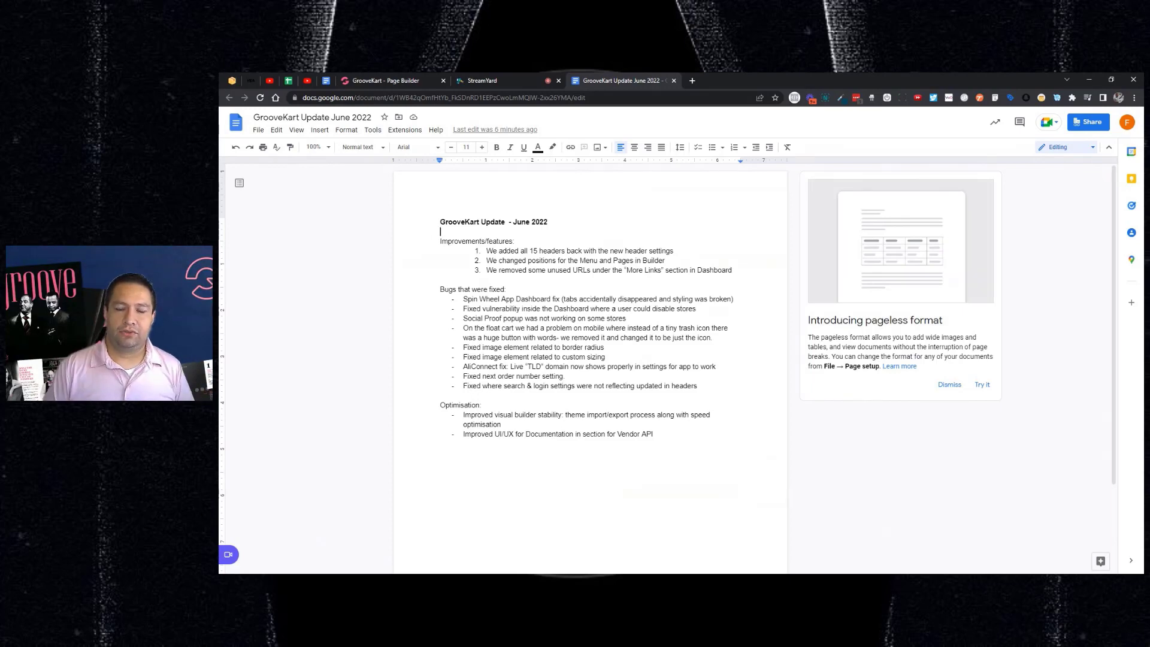
Open the header layout editor from Pages and expand its Style list, currently Groovebook
left_click(407, 82)
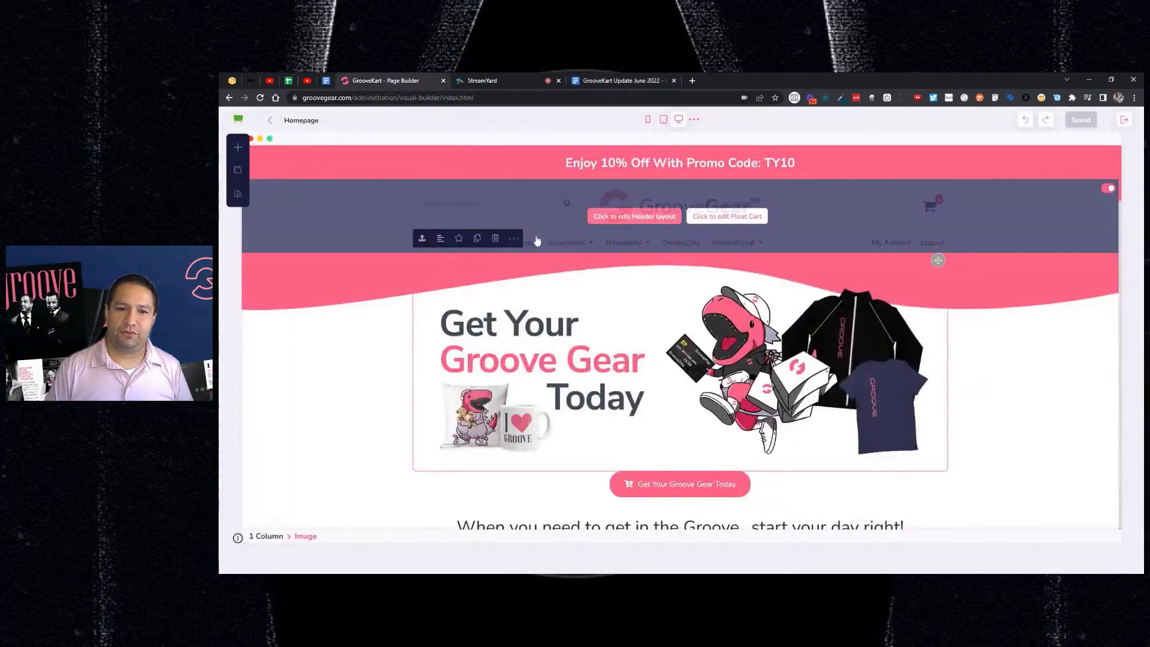
left_click(238, 170)
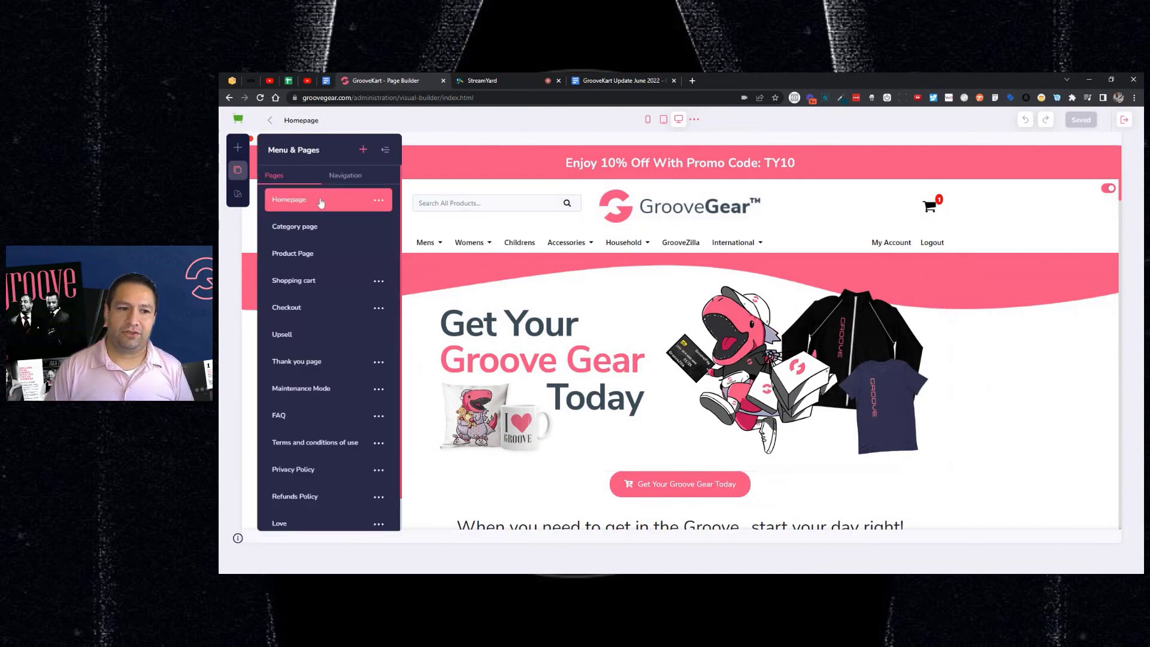
mouse_move(646, 225)
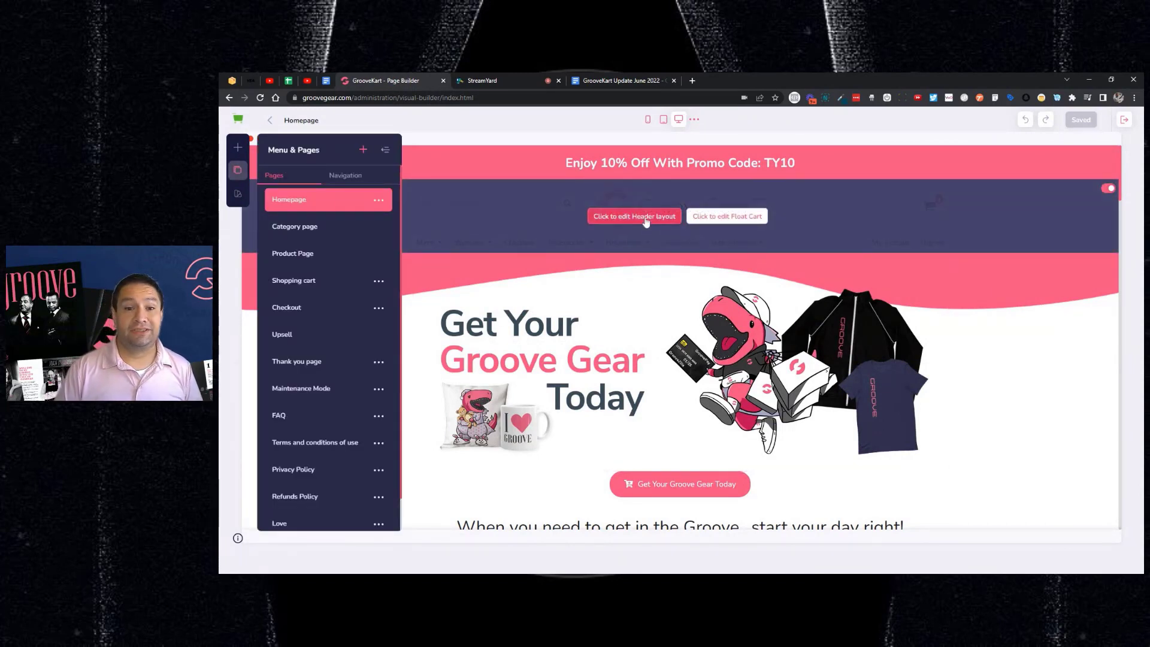
left_click(644, 220)
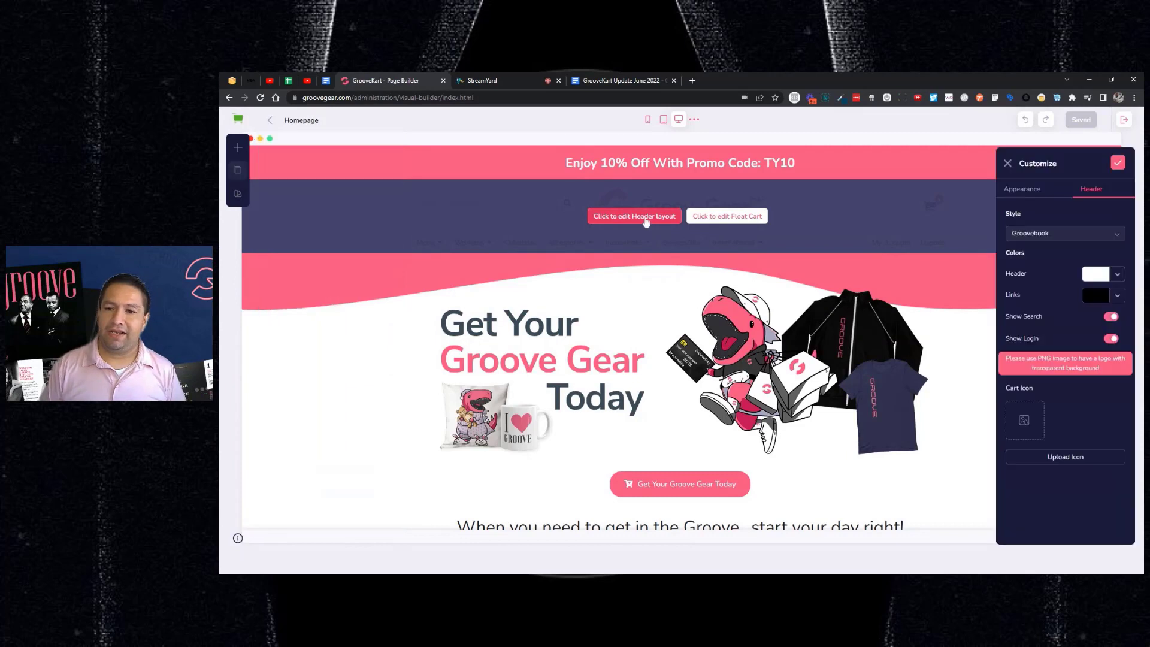
left_click(1030, 232)
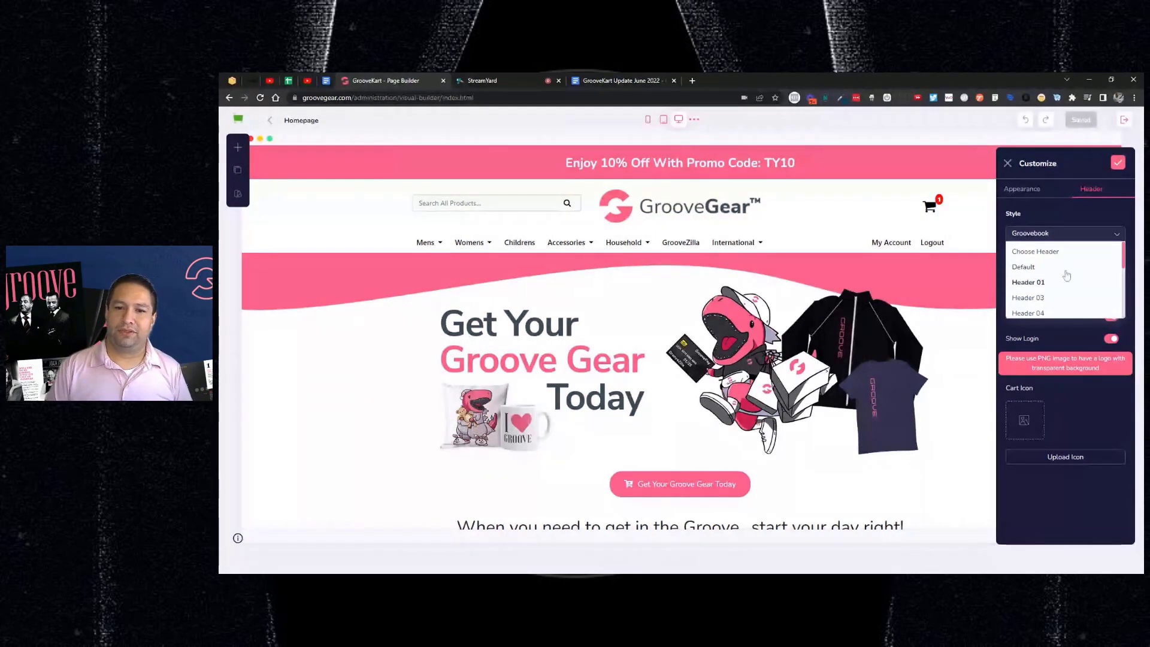
Leave the header settings and open Menu & Pages, listing Homepage through Refunds Policy
key("ctrl+9")
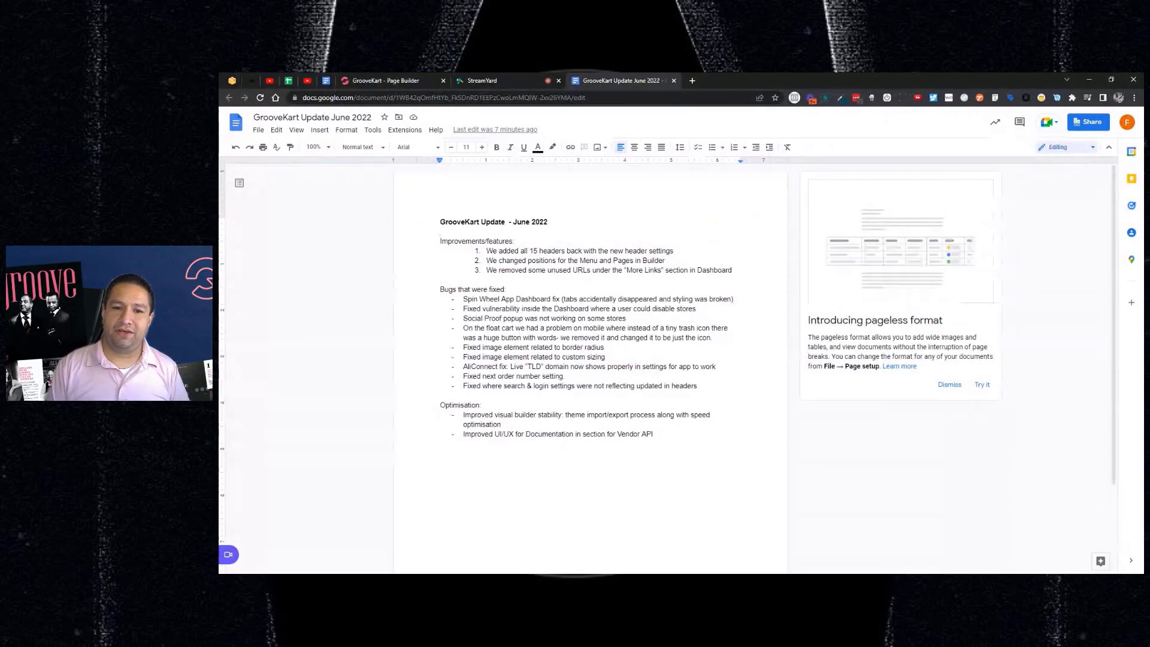
left_click(415, 85)
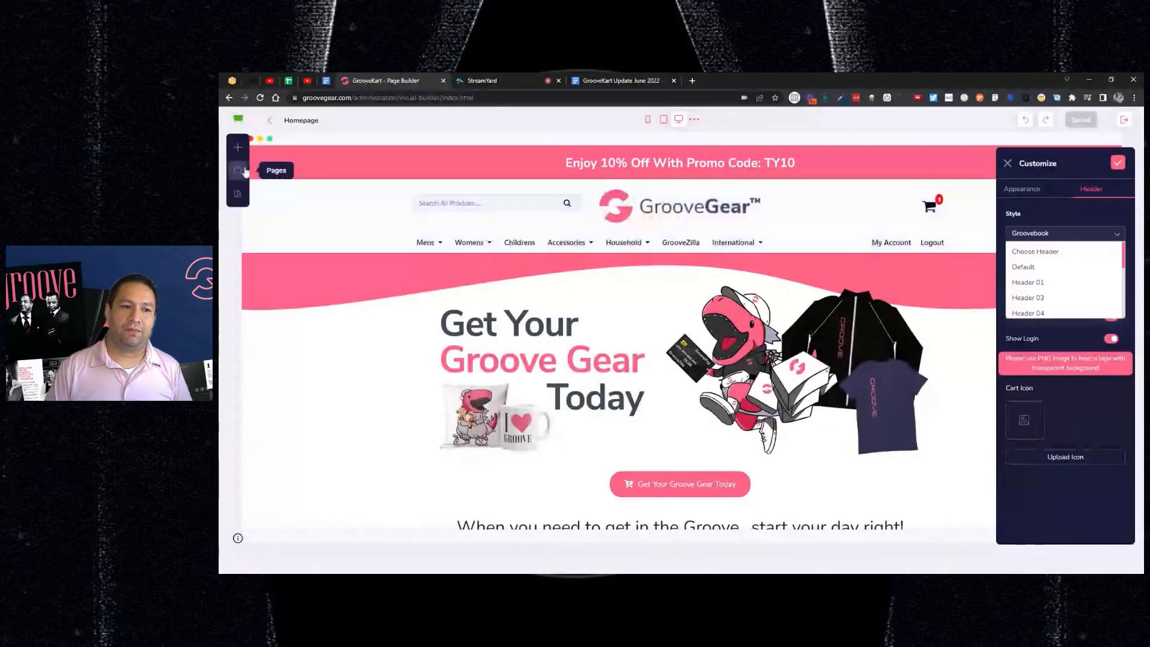
left_click(245, 172)
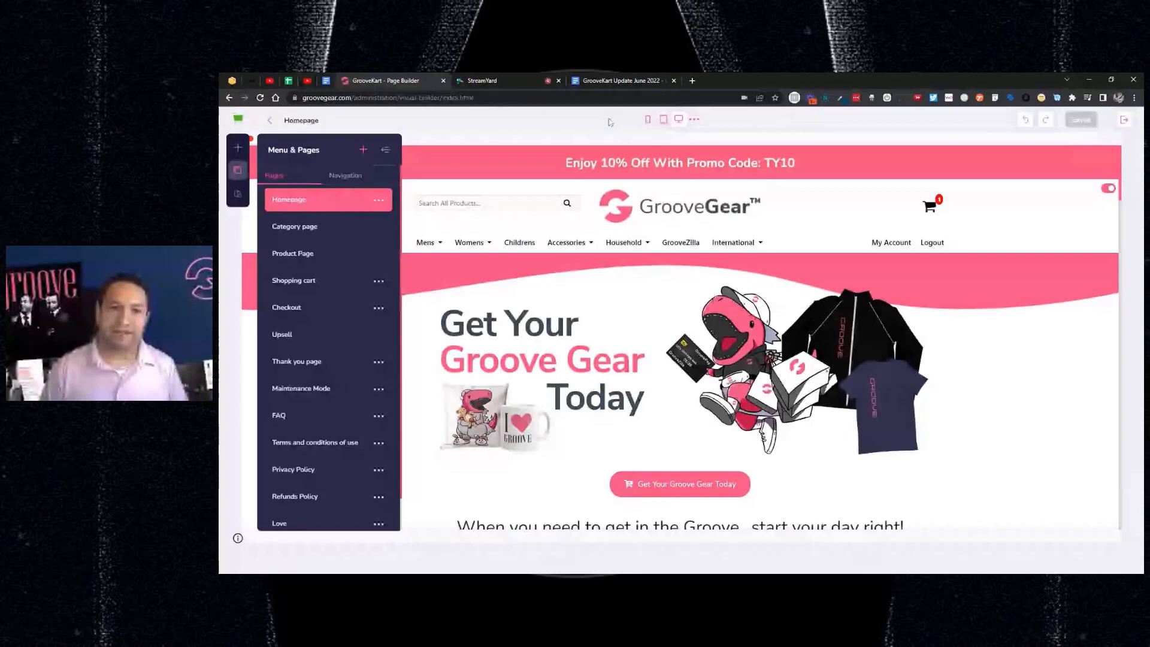
Reveal the dashboard's More Links (Storefront, Clear Cache, Regenerate images), then go back to the changelog
left_click(621, 81)
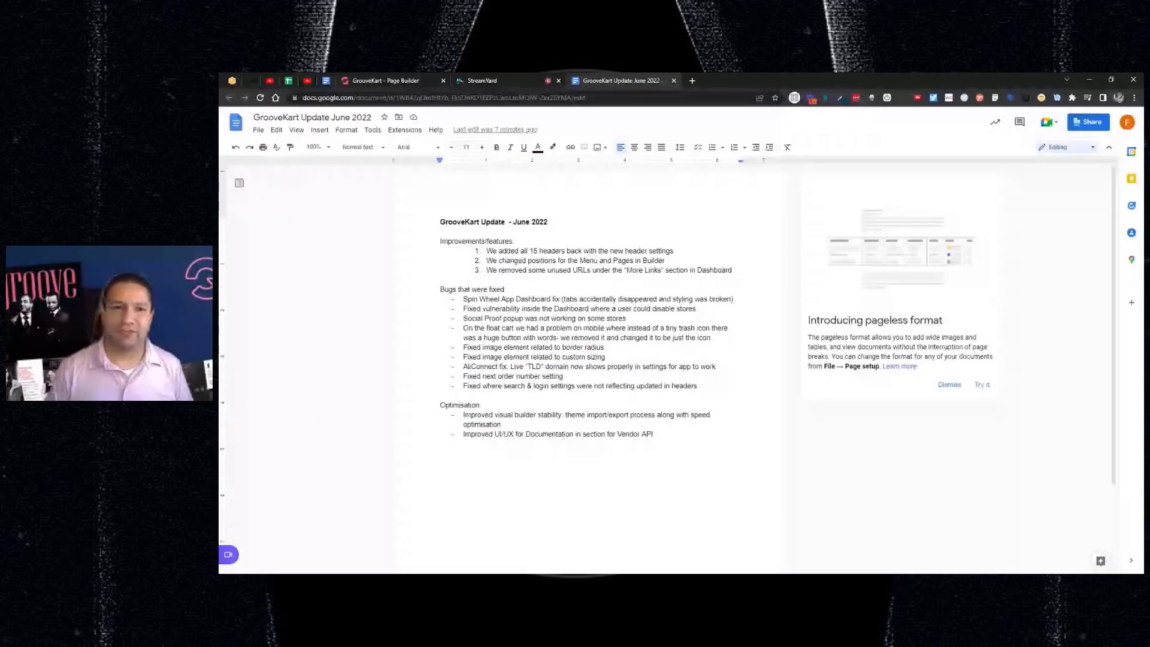
left_click(386, 80)
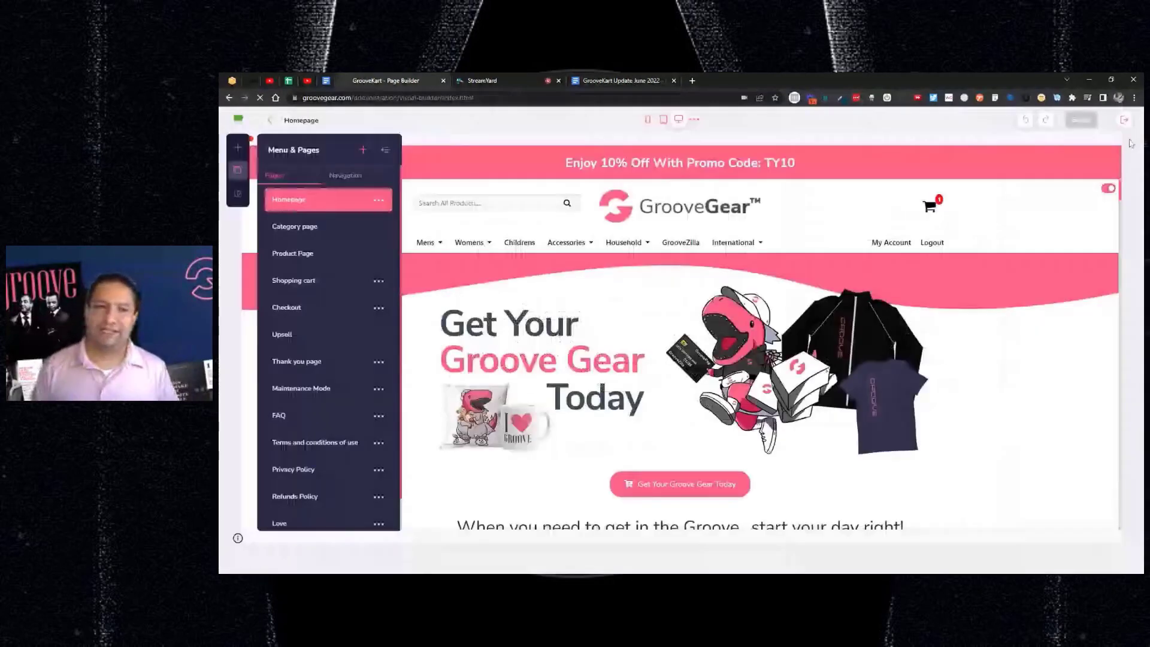
mouse_move(1031, 216)
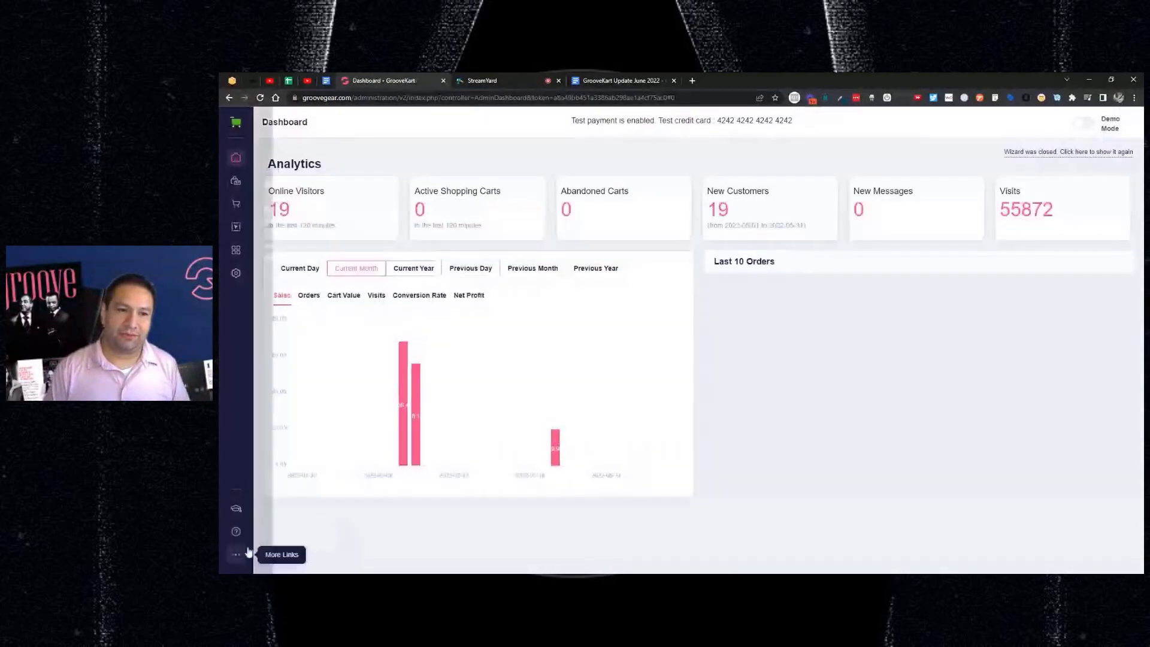
left_click(235, 555)
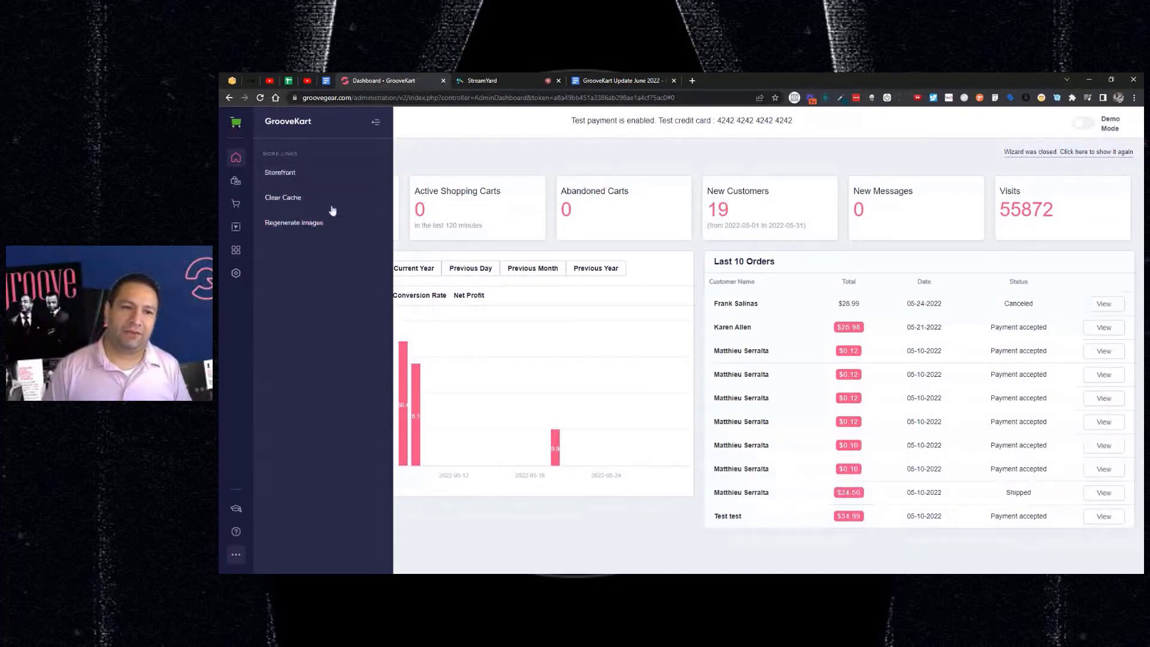
left_click(613, 81)
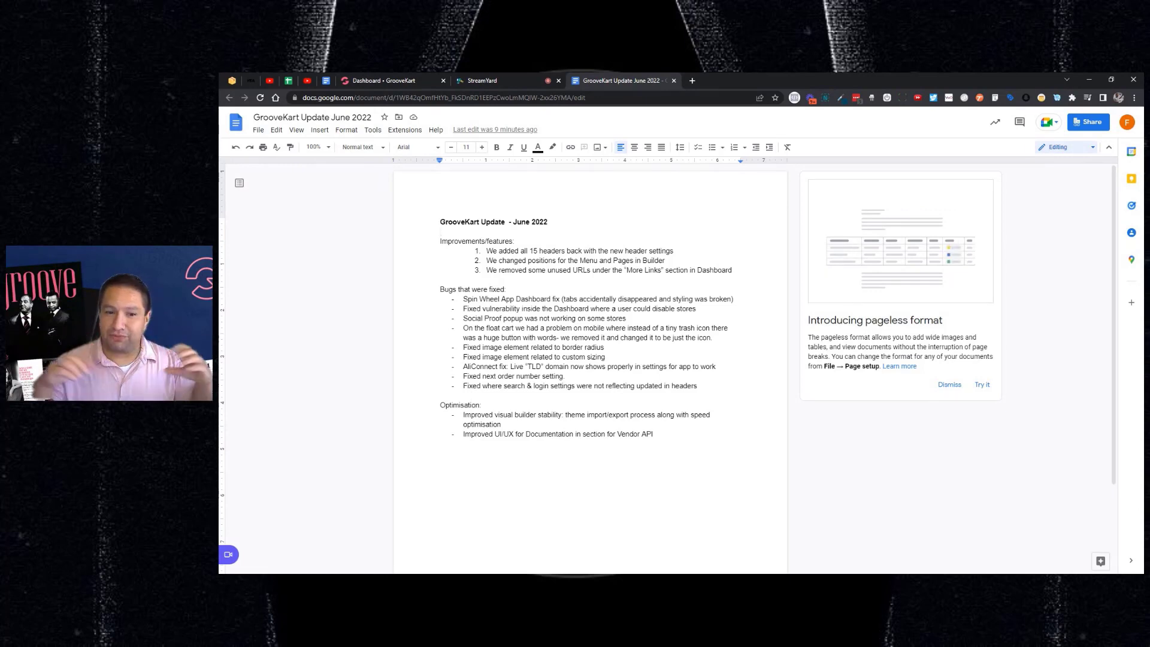
Select the homepage hero image and expand its Advanced Styling options
left_click(417, 82)
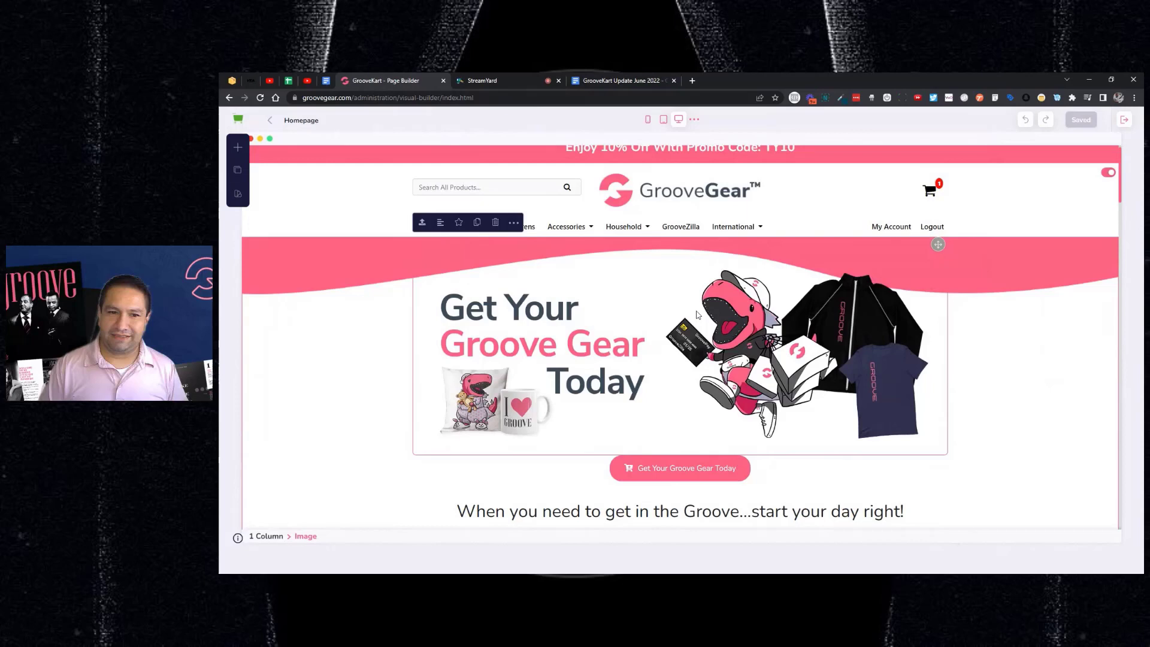
left_click(604, 273)
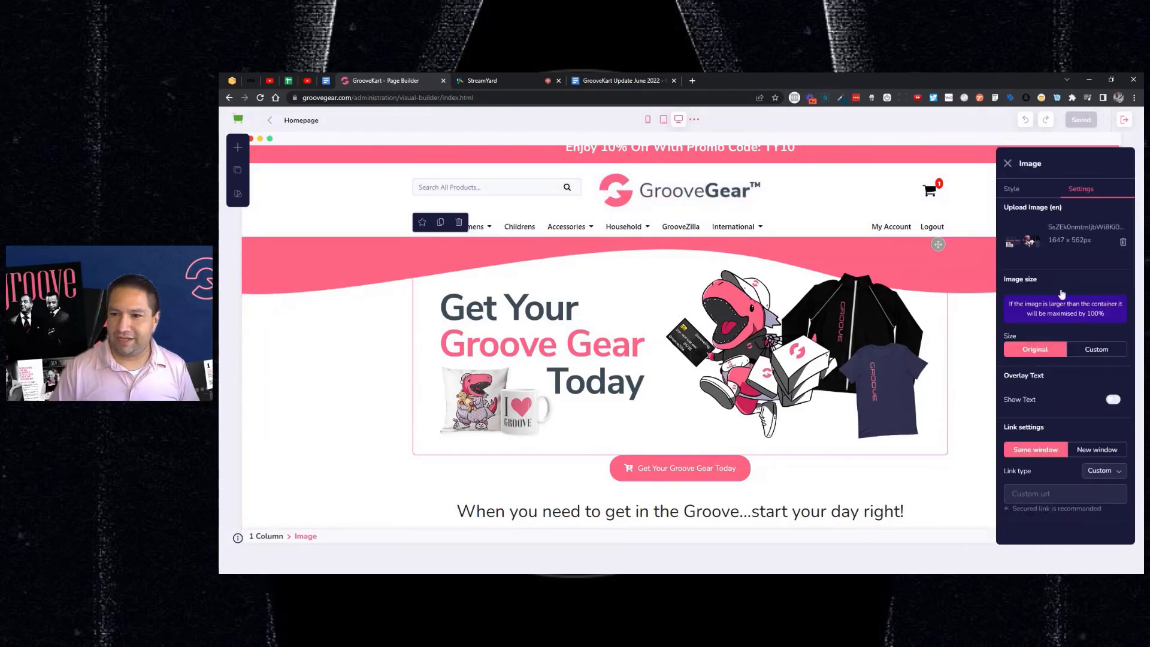
left_click(1019, 188)
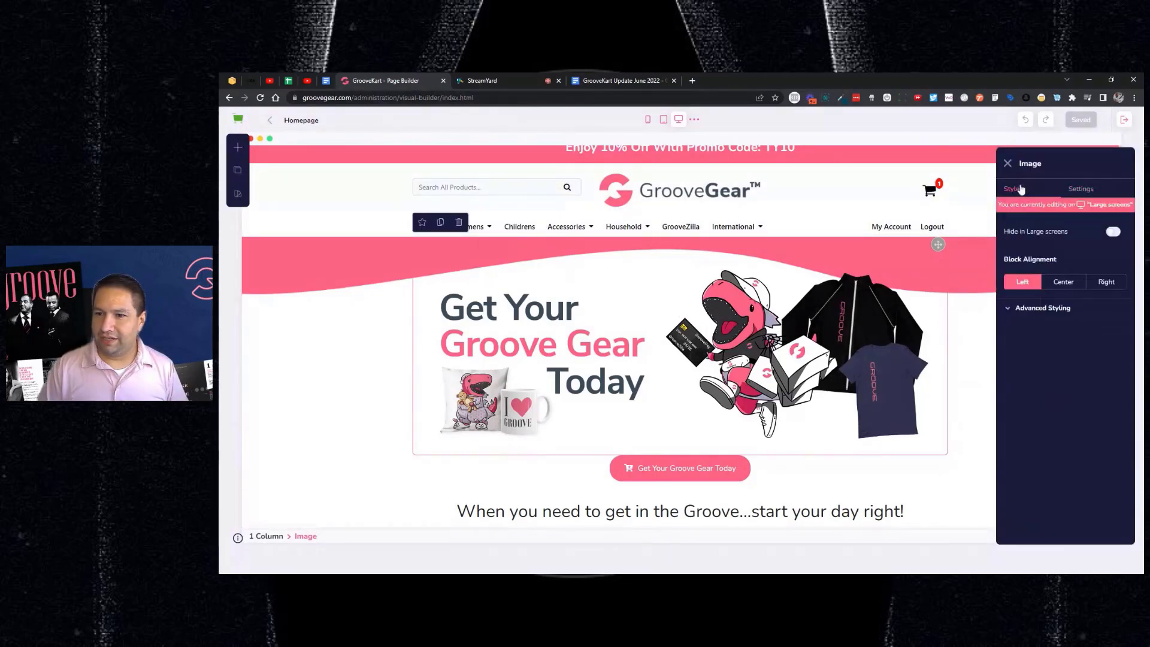
left_click(1047, 308)
Set the hero image border to solid on all sides with width 3
scroll(1048, 310, "down", 3)
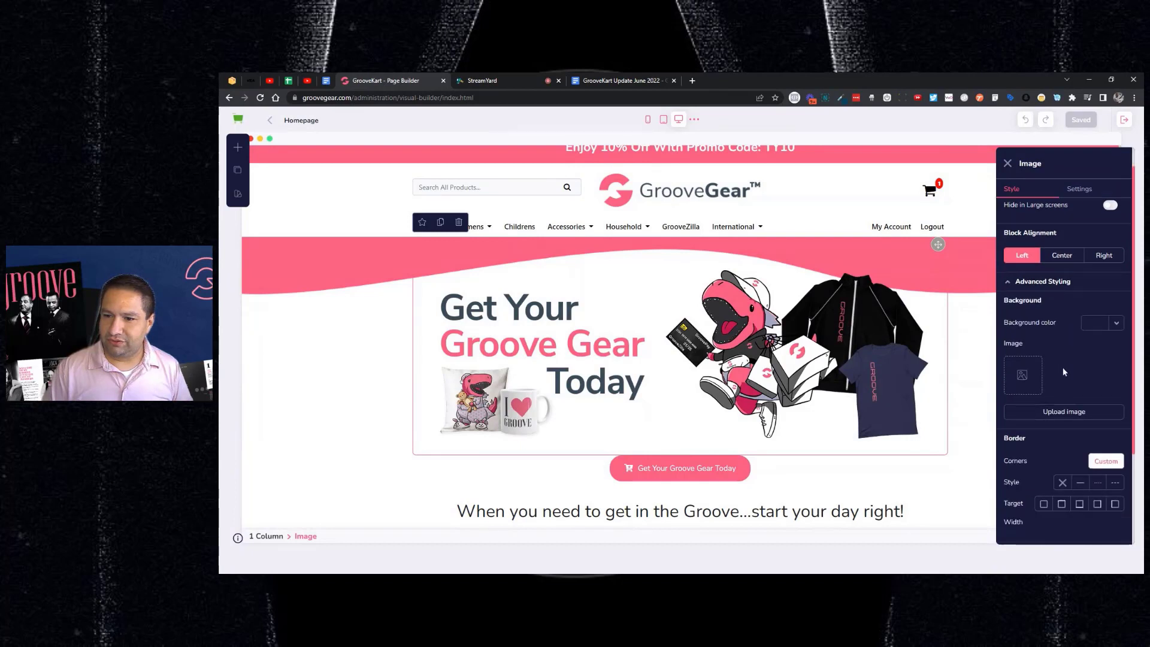
left_click(1081, 412)
left_click(1044, 434)
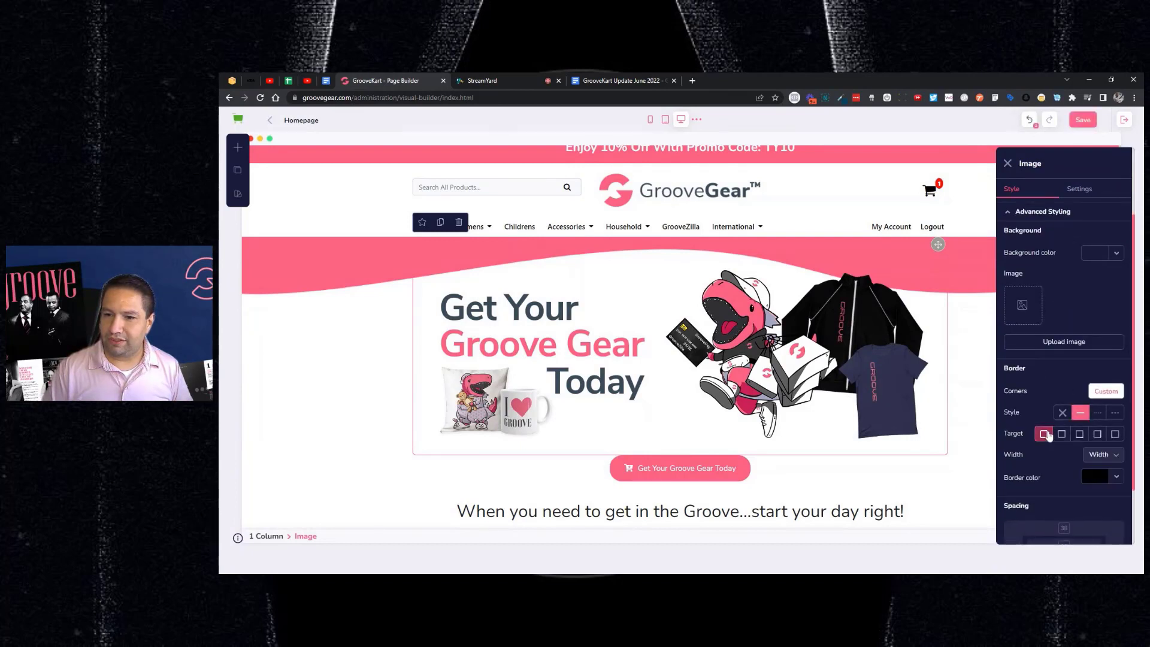
scroll(1073, 419, "down", 2)
left_click(1101, 383)
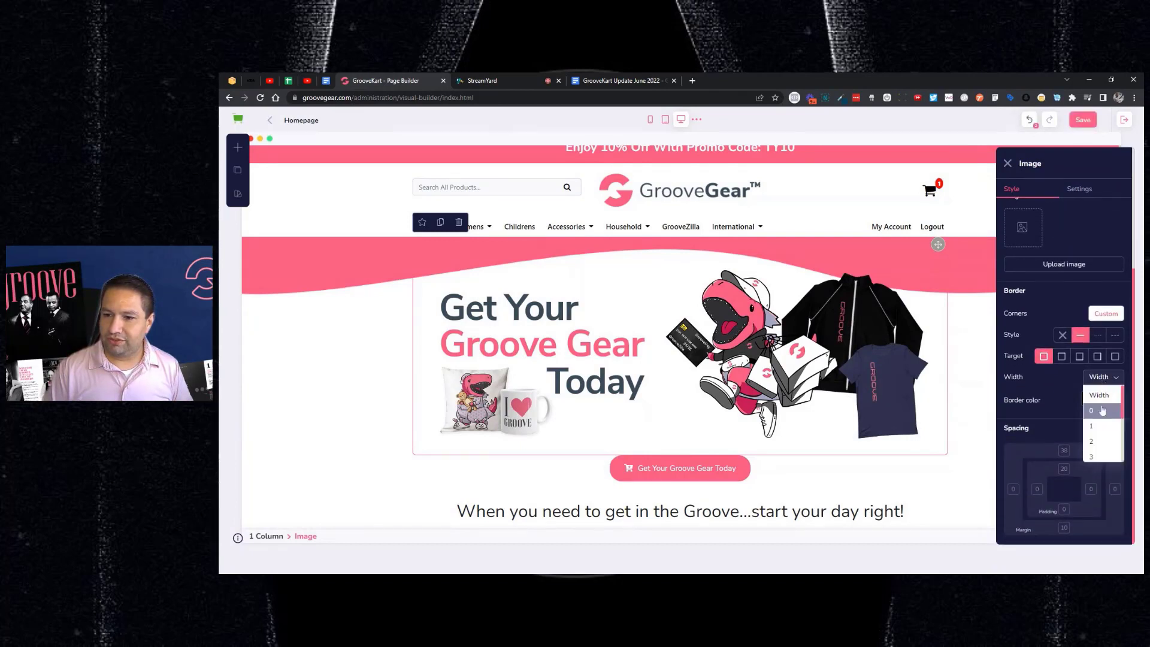
left_click(1099, 455)
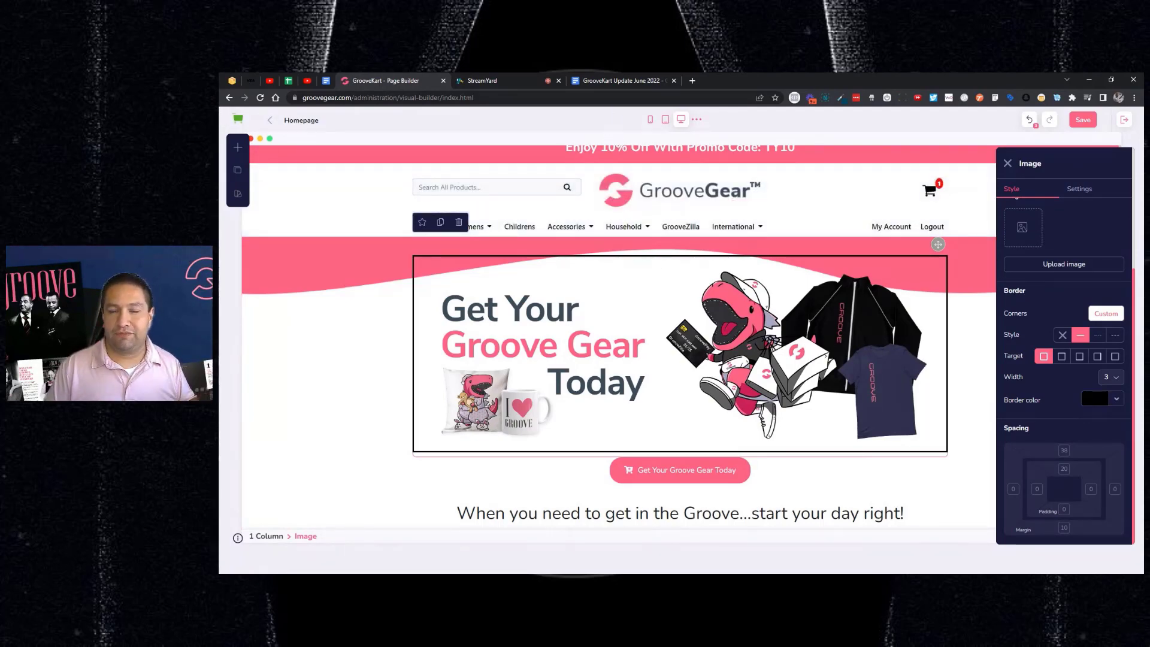
Widen the banner image slightly and set its size to Original
left_click(608, 81)
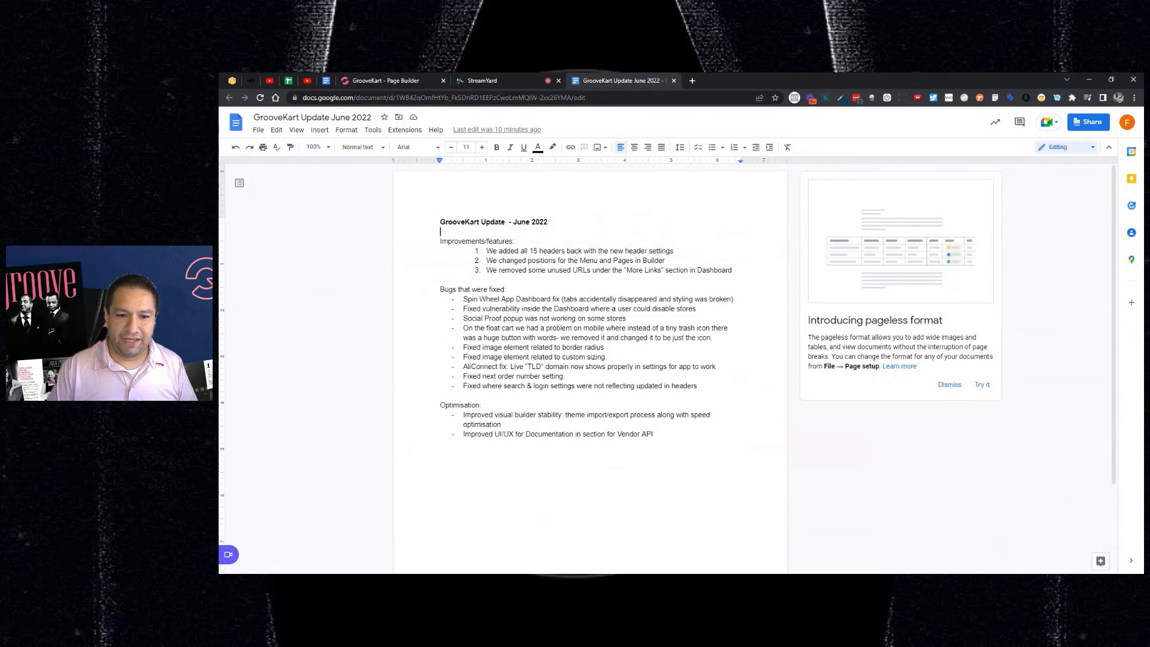
left_click(390, 80)
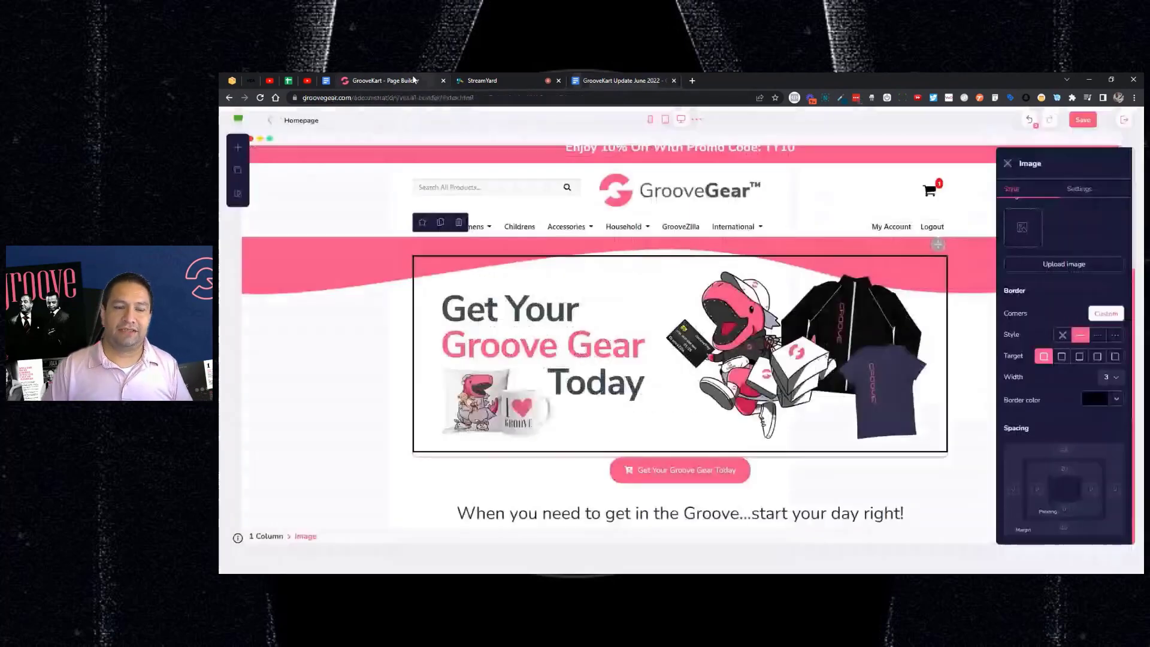
scroll(1076, 306, "up", 3)
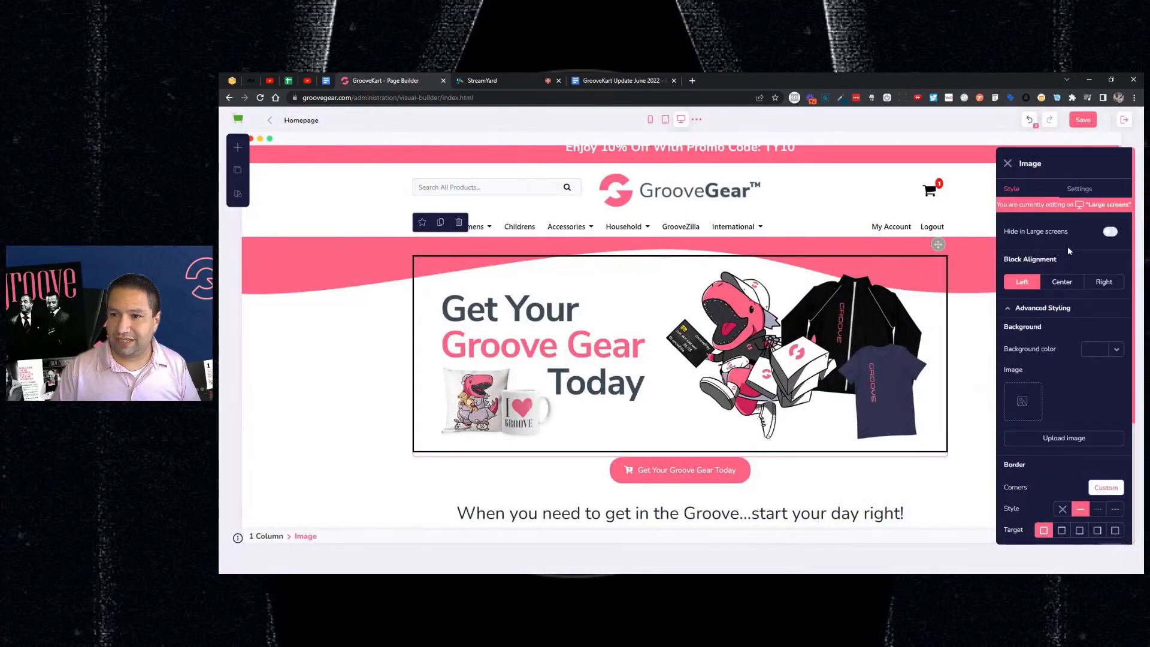
left_click(1080, 189)
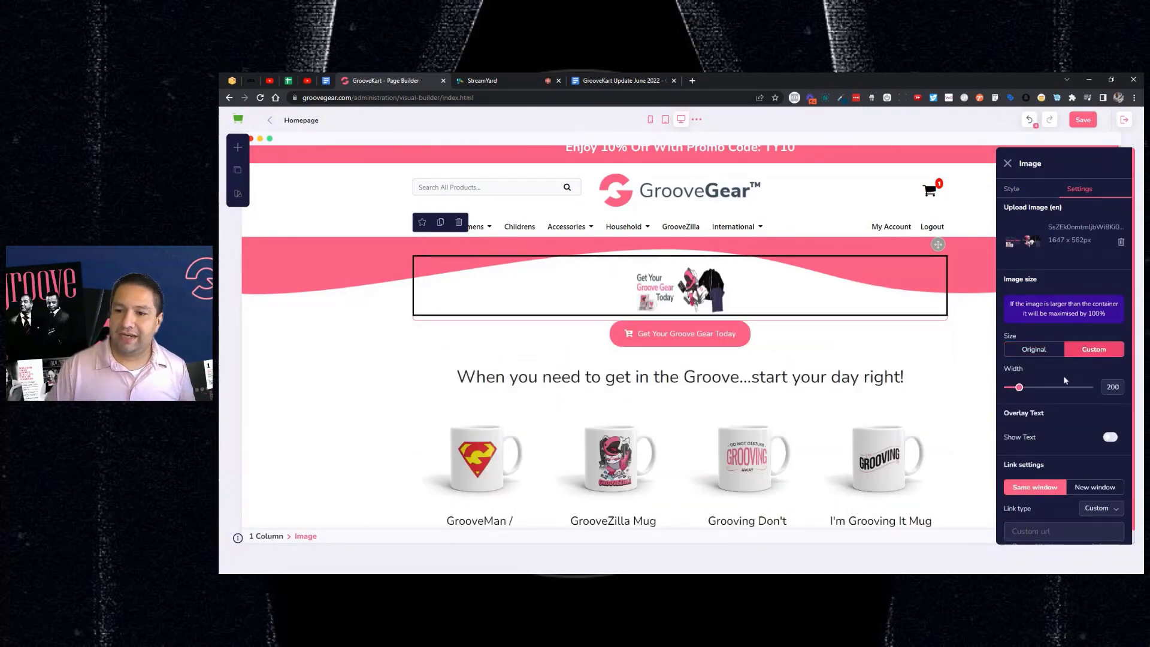
left_click_drag(1019, 388, 1054, 393)
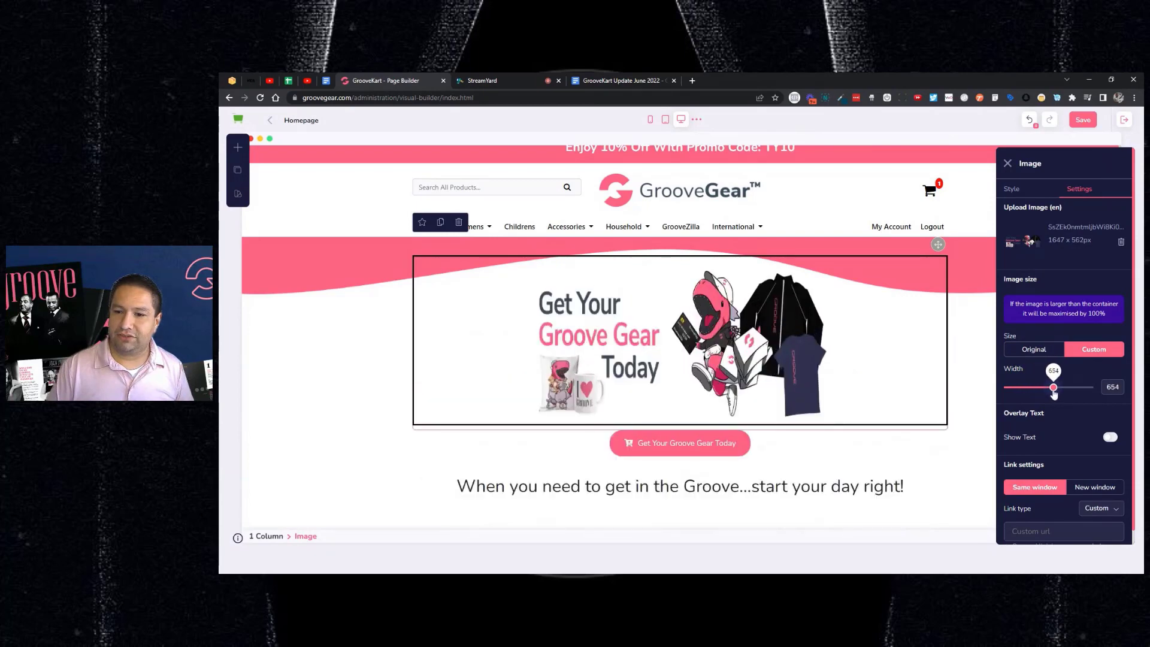
left_click(1034, 349)
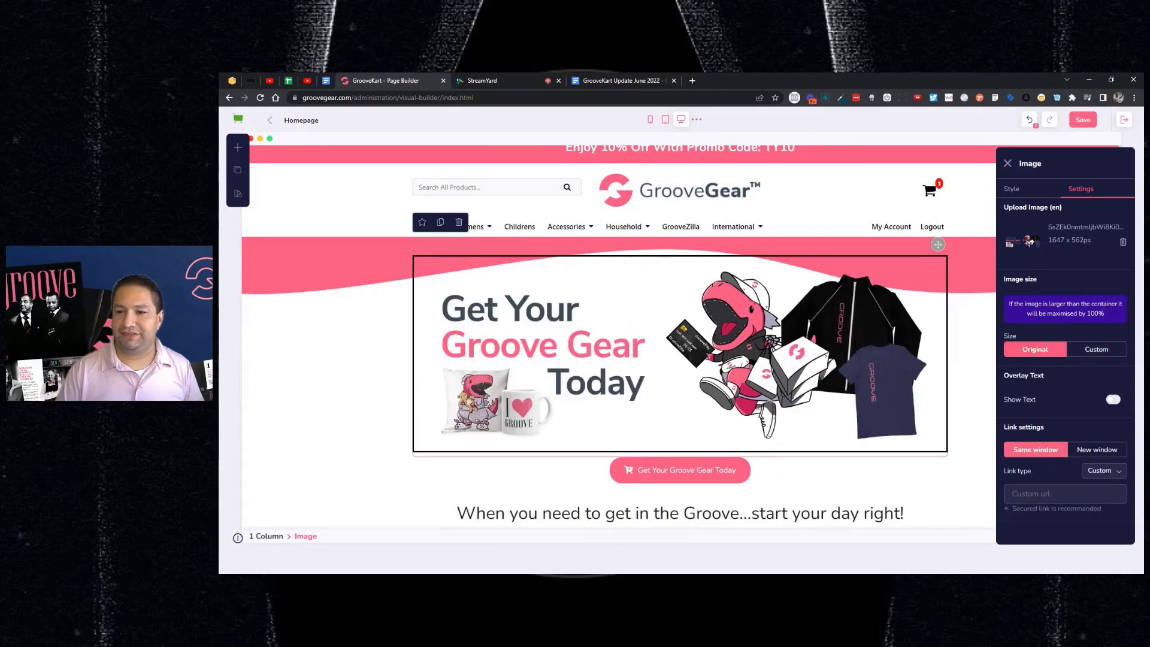
Set the banner border style to none, save the homepage, and return to the changelog's border radius fix
left_click(1012, 189)
scroll(1060, 360, "down", 5)
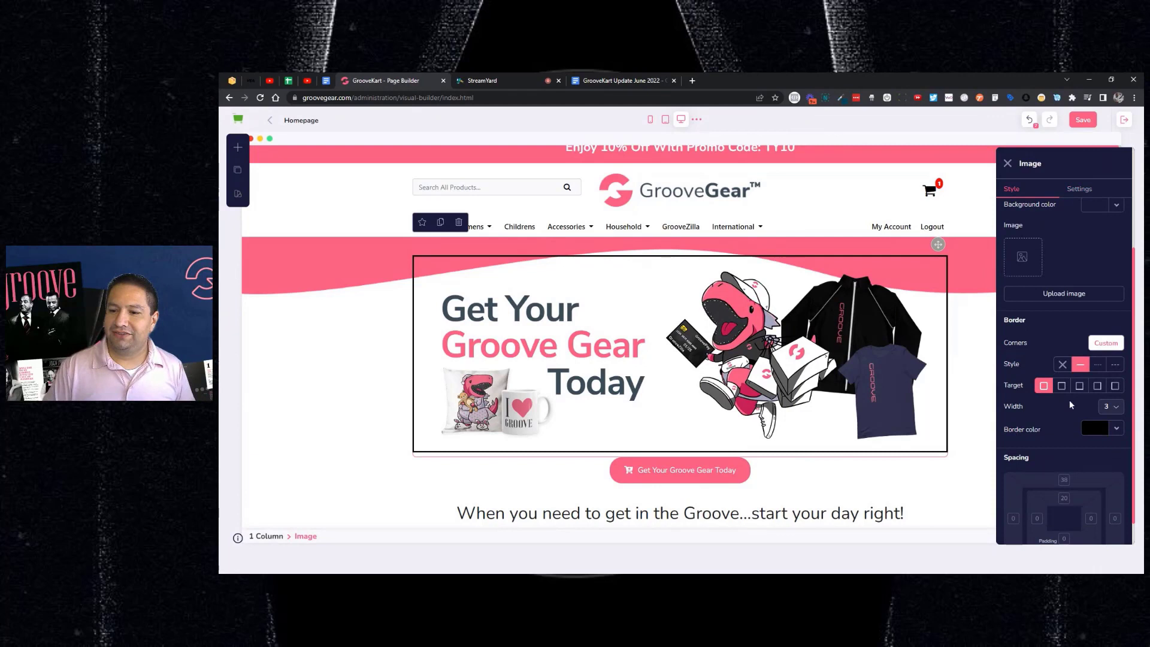
left_click(1062, 364)
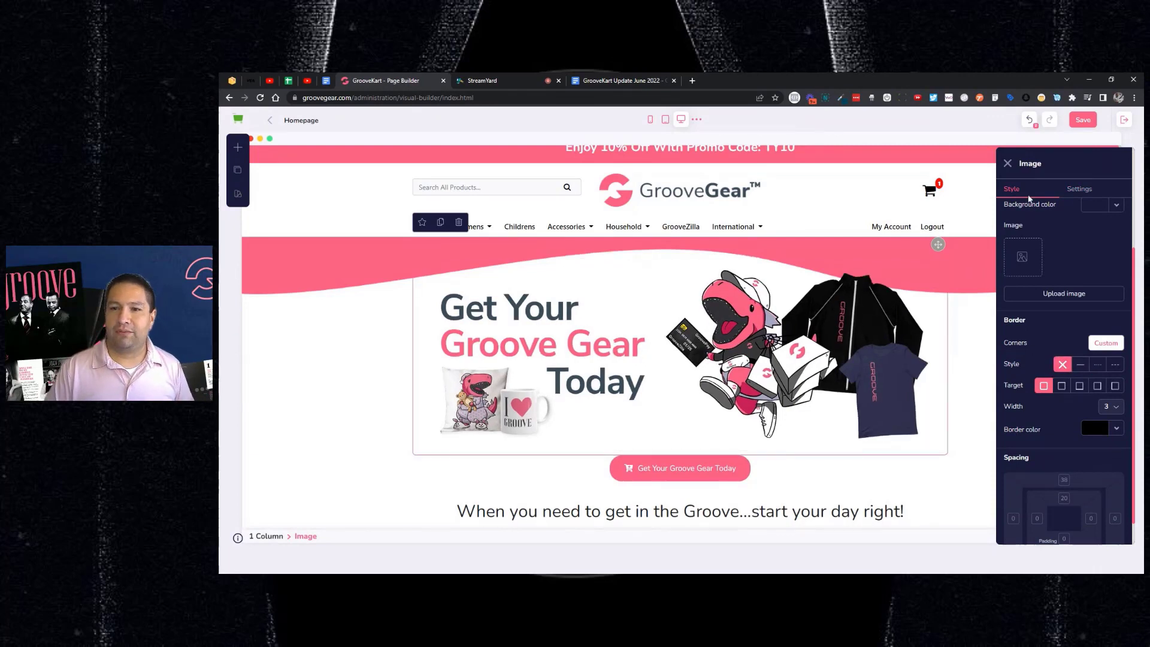
left_click(1081, 122)
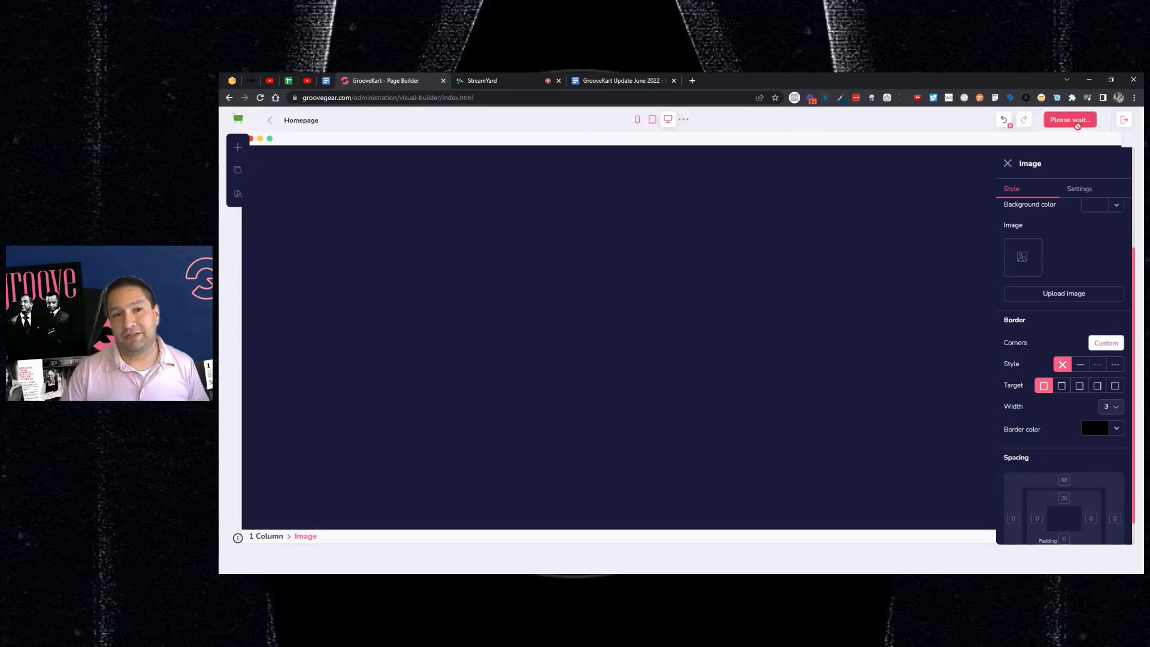
left_click(591, 83)
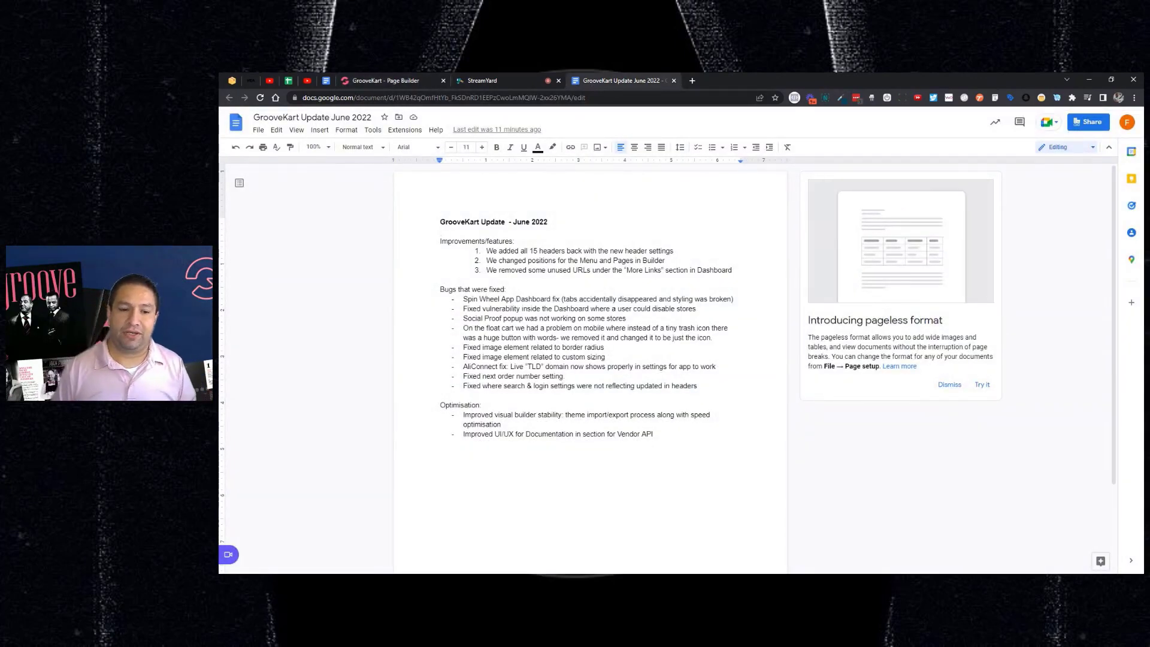
left_click(596, 347)
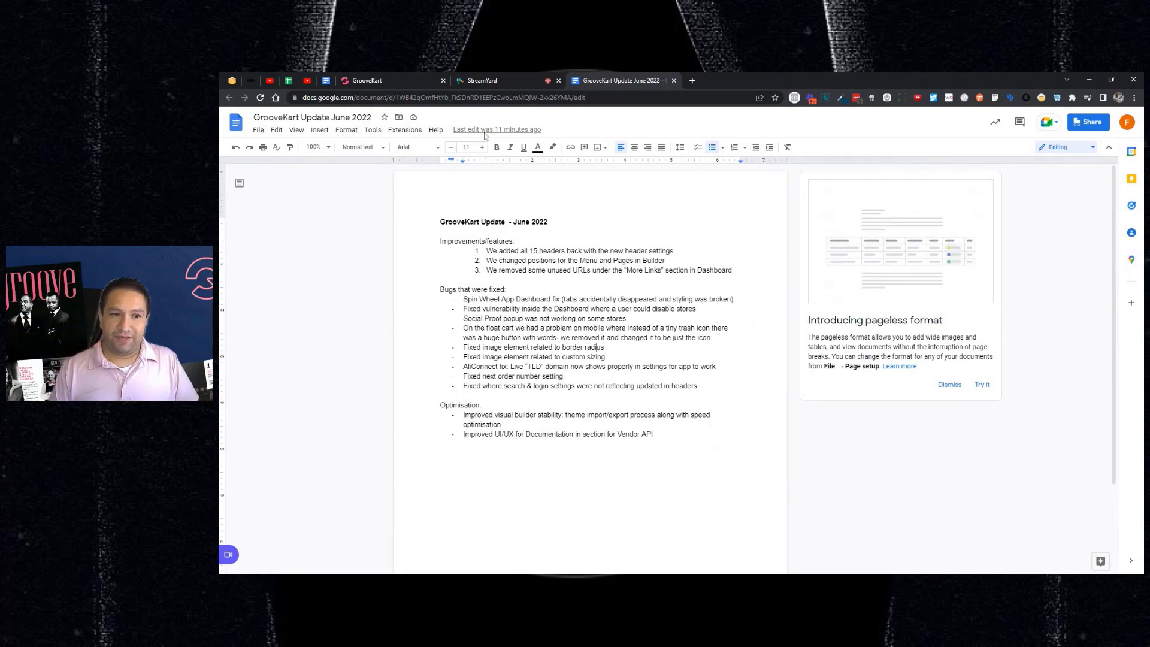
Check the Chrome extension store URL in GK Ali-Connect settings, then return to the changelog
left_click(392, 80)
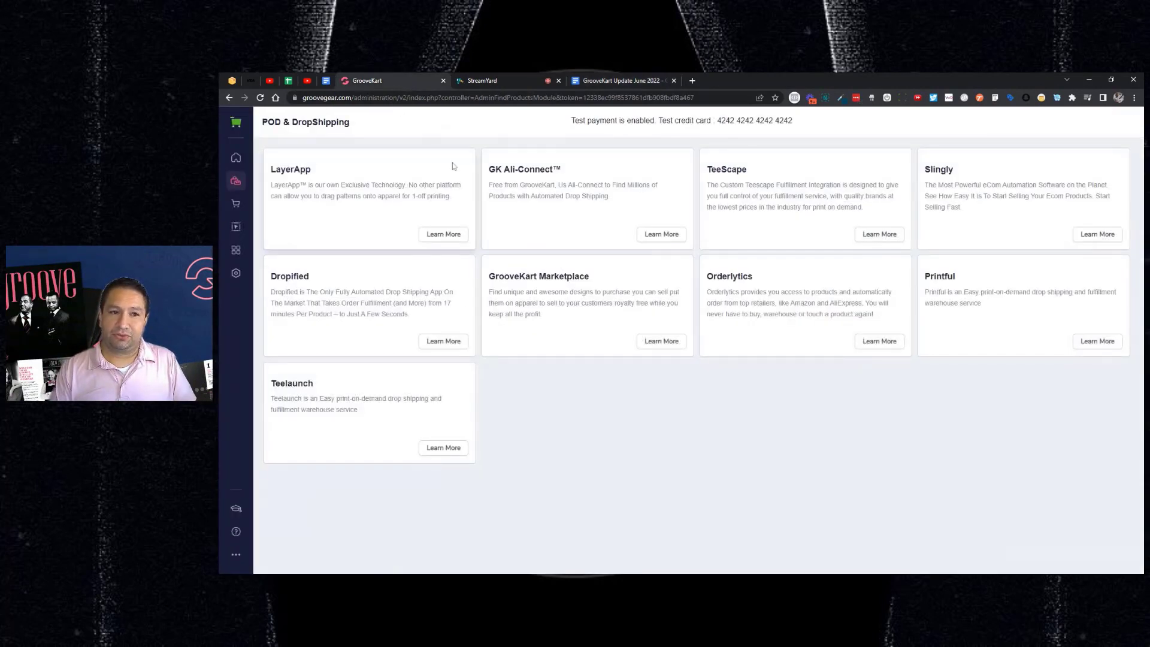
left_click(662, 234)
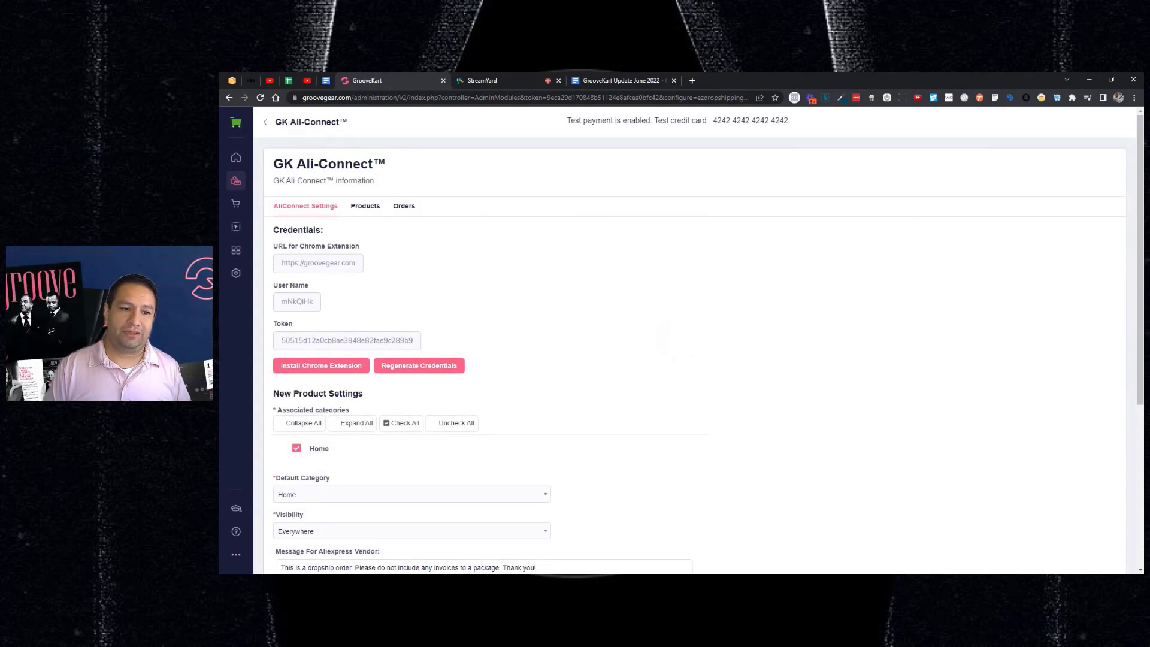
triple_click(318, 263)
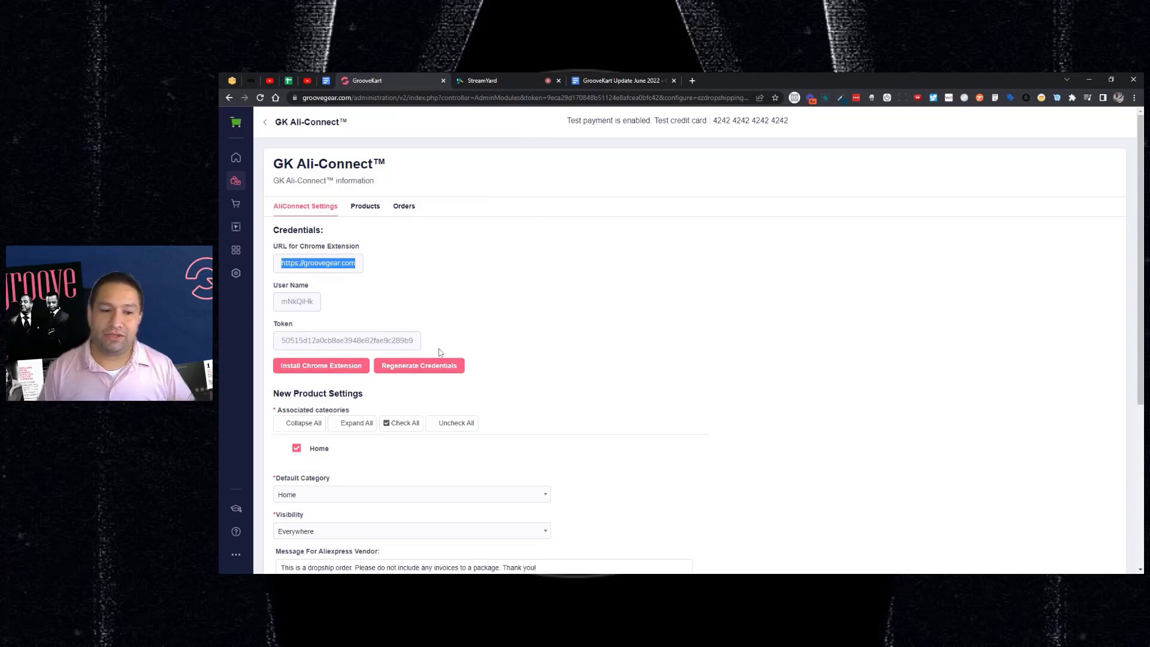
left_click(318, 264)
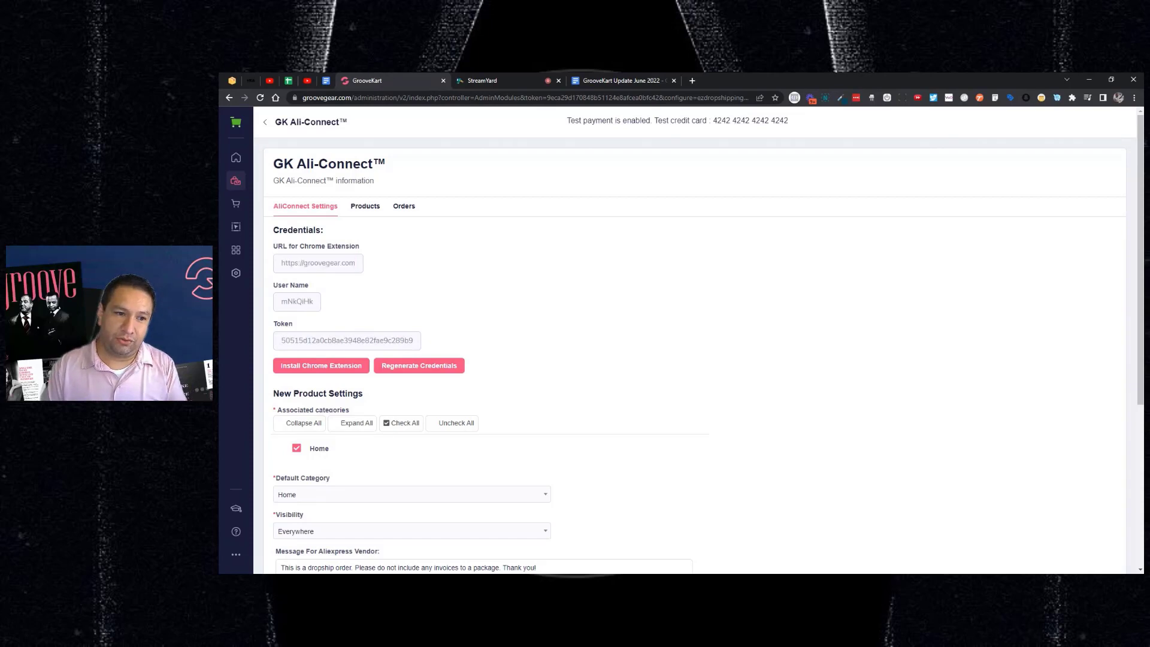
left_click(621, 81)
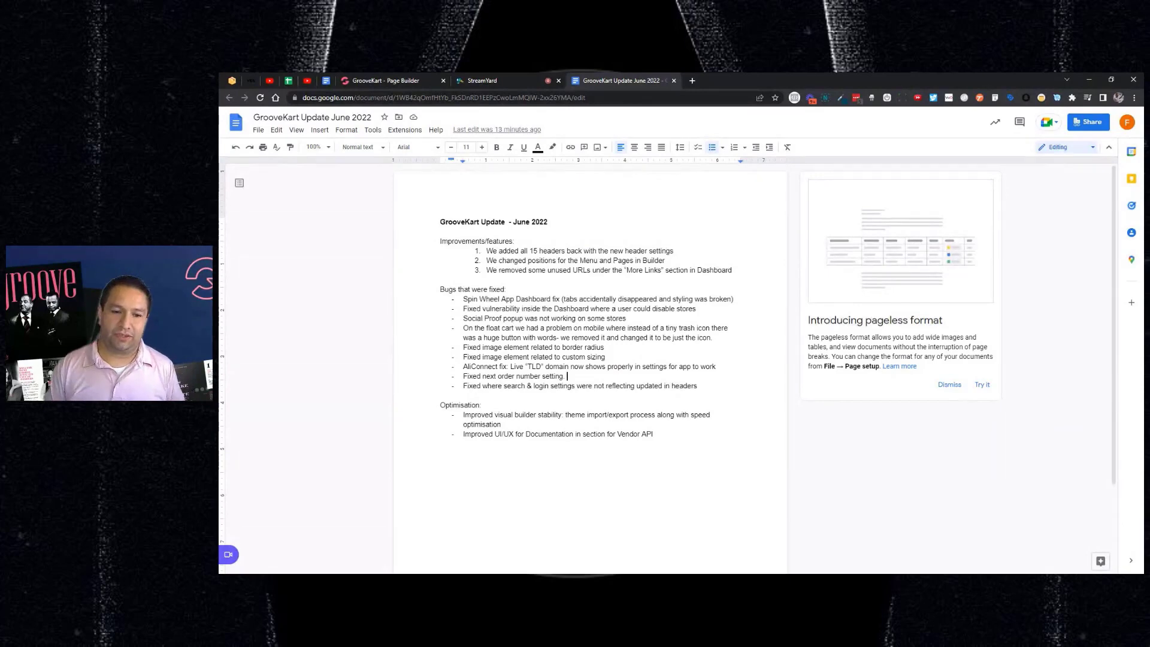
Turn off Show Search and Show Login in the header settings and save
left_click(399, 82)
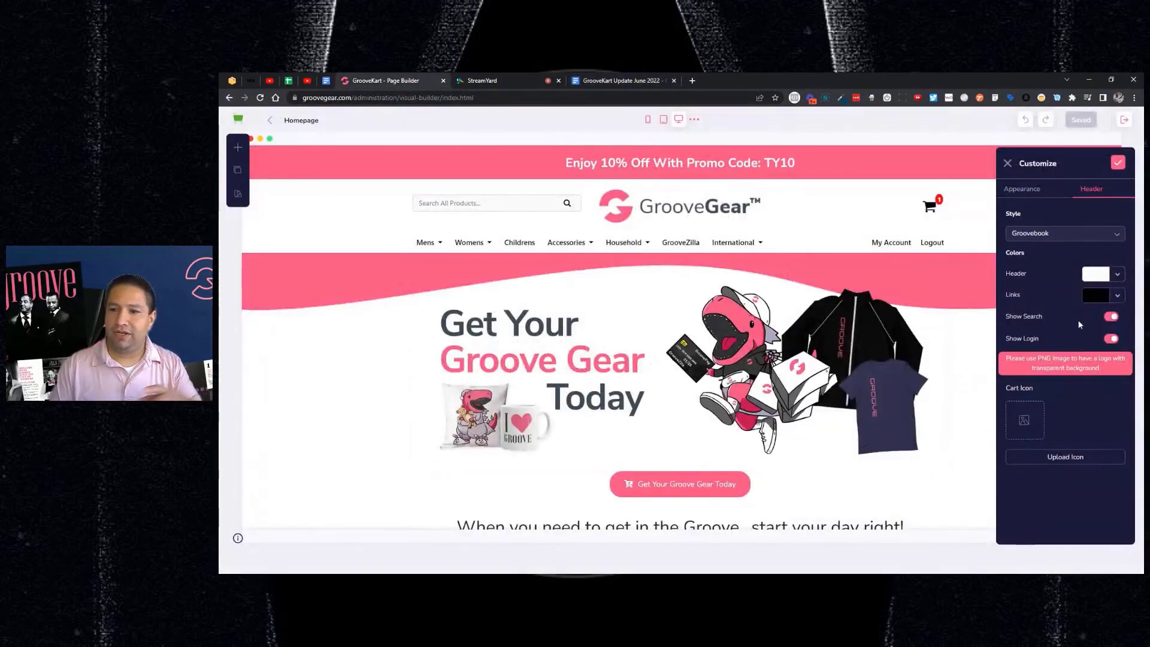
left_click(1110, 316)
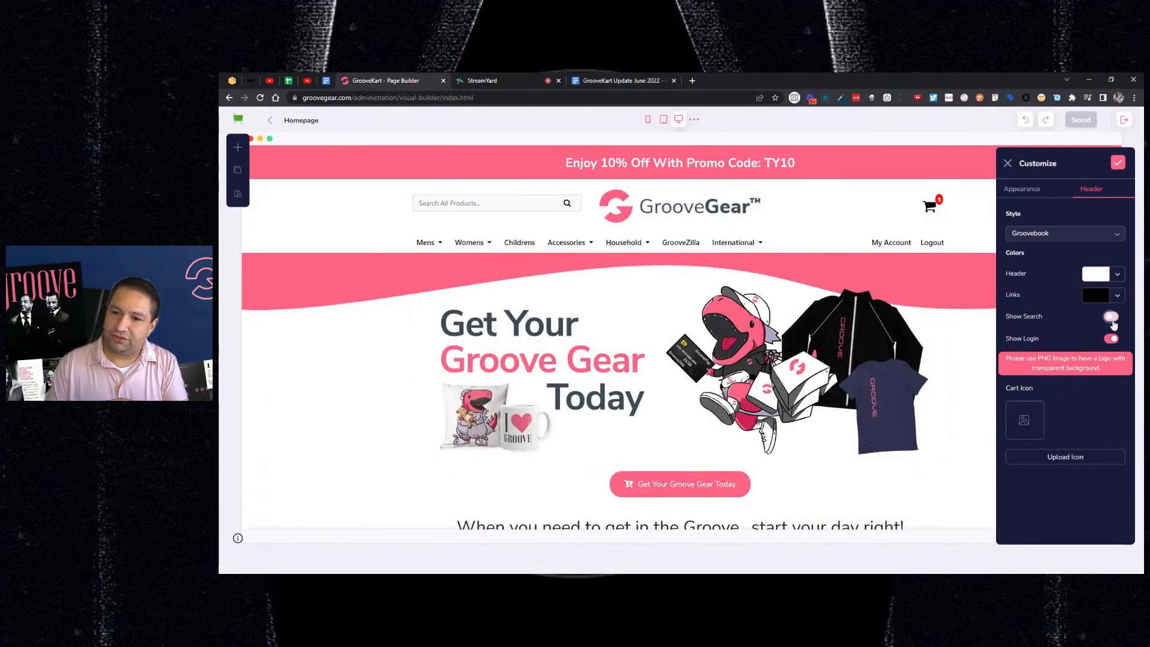
left_click(1110, 339)
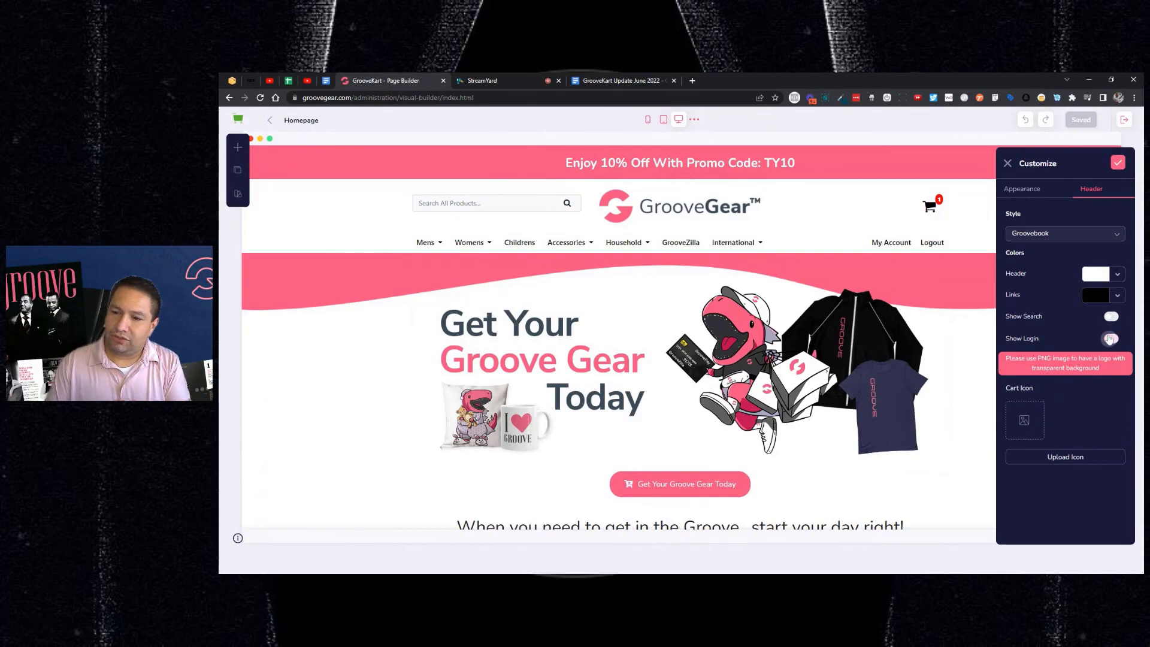
left_click(1118, 164)
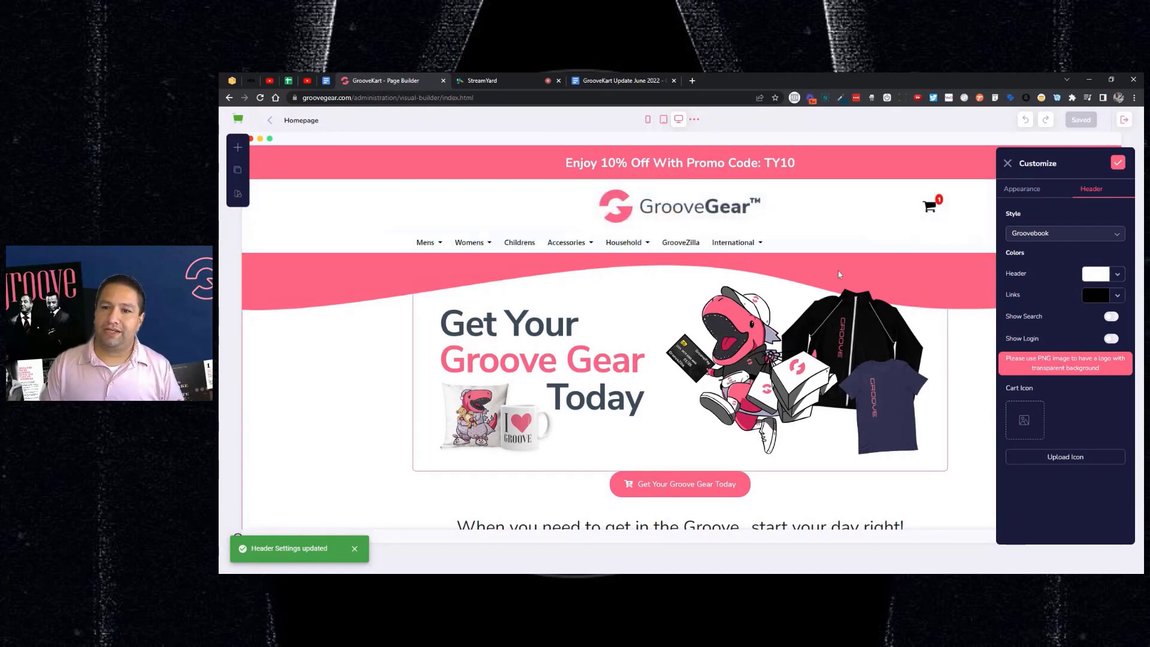
Turn Show Search and Show Login back on, then return to the changelog
left_click(1112, 316)
left_click(1112, 339)
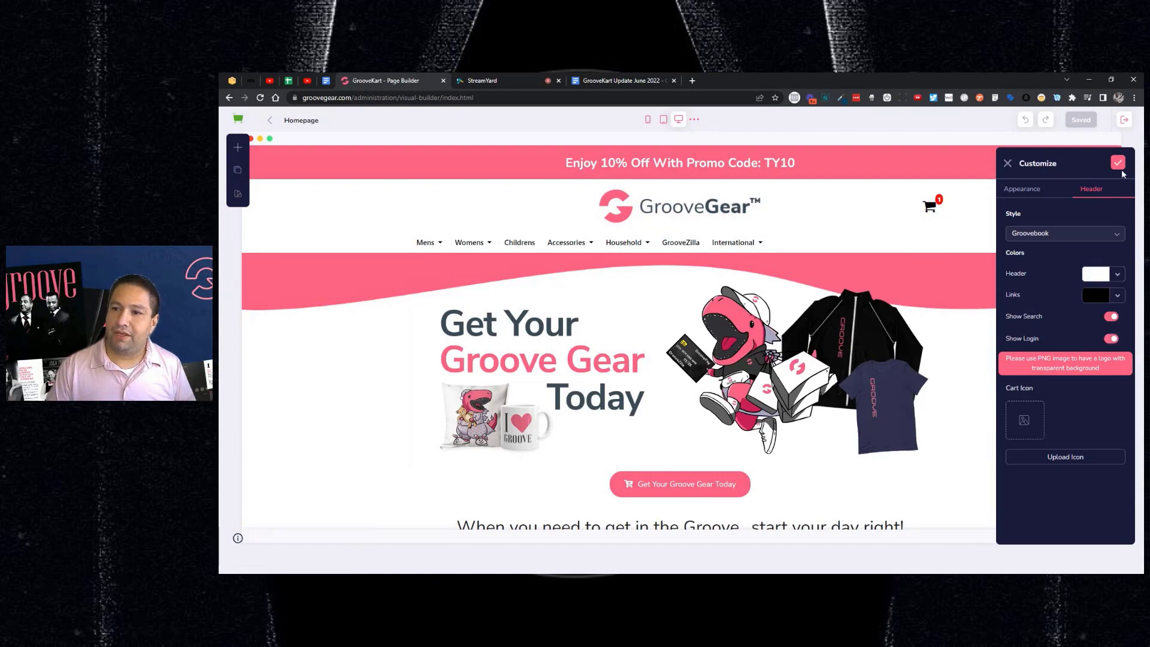
key("ctrl+9")
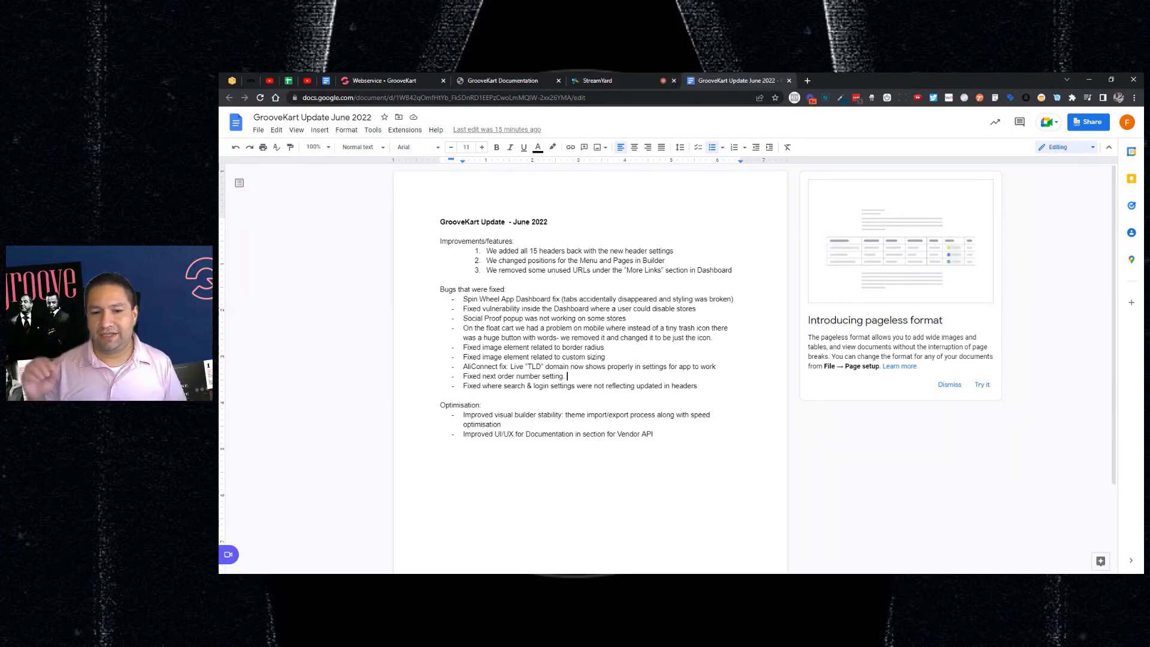
Open the API & Webhooks documentation on its Vendor API introduction
left_click(411, 82)
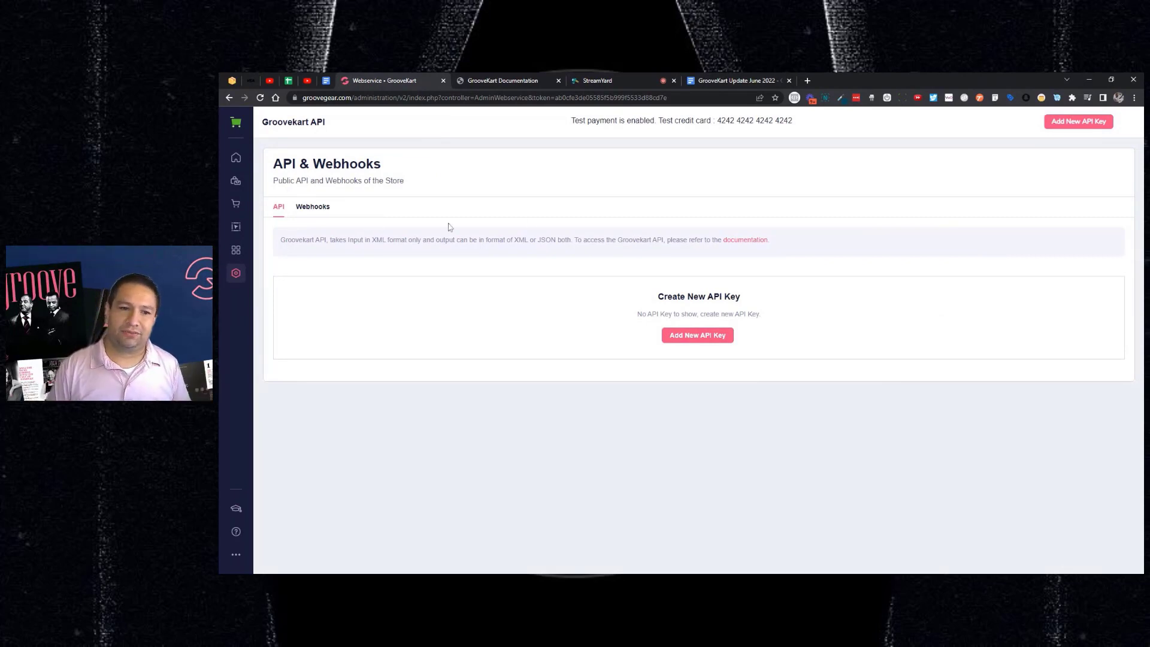
left_click(747, 242)
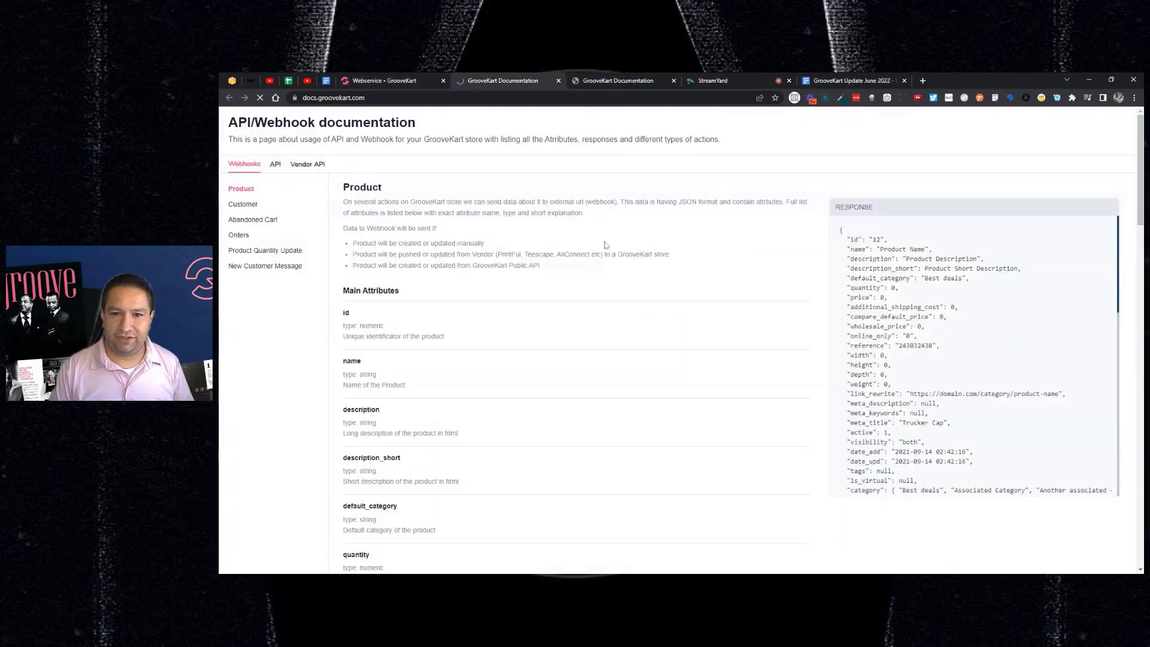
left_click(310, 165)
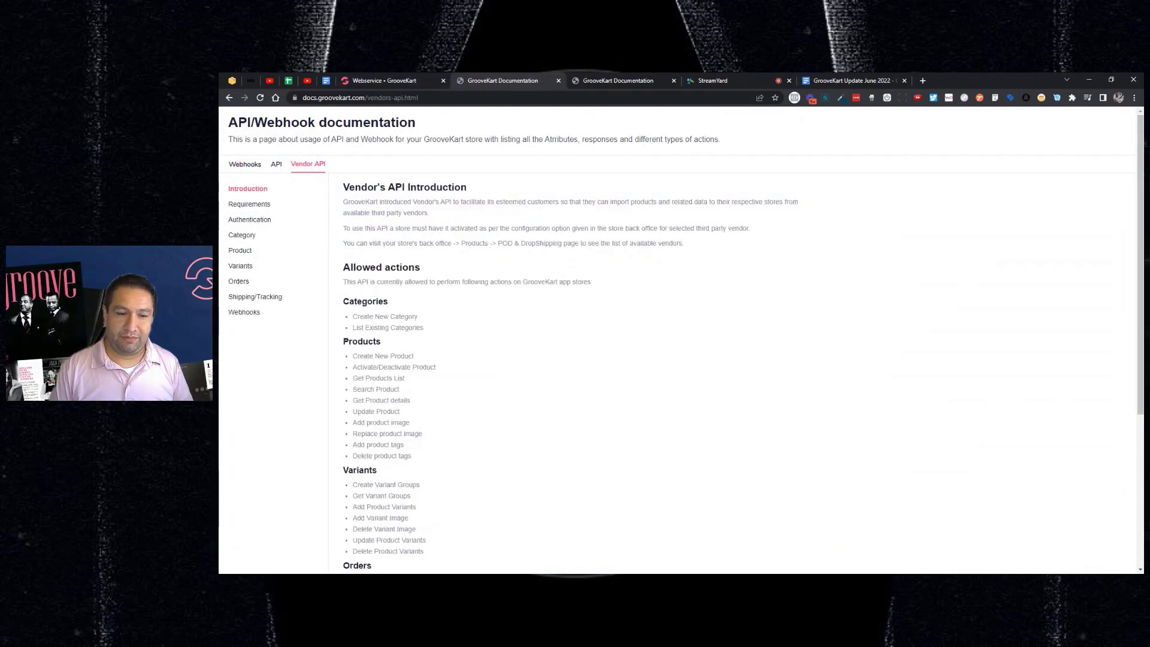
left_click(824, 83)
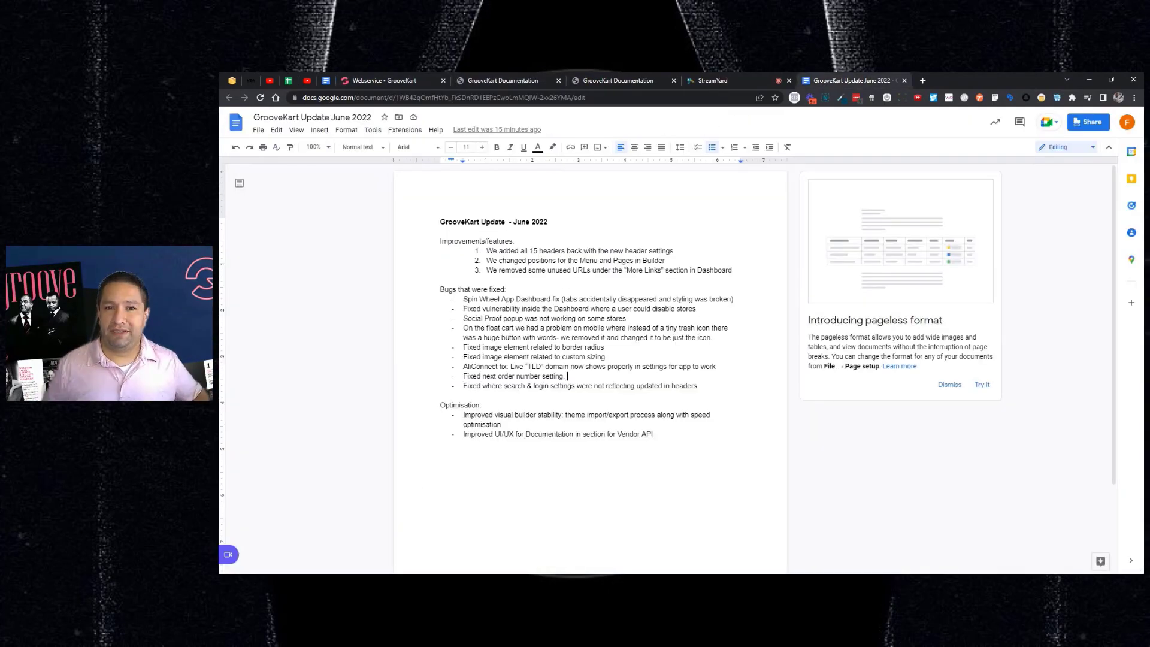